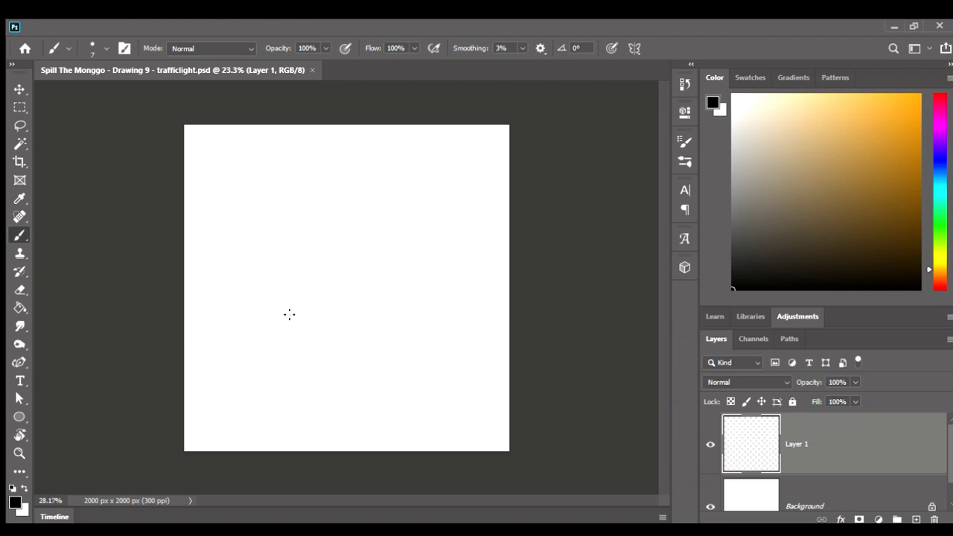
# Draw a first try at the box's top and left edges, then erase it with an enlarged eraser.
pyautogui.scroll(2, 290, 318)
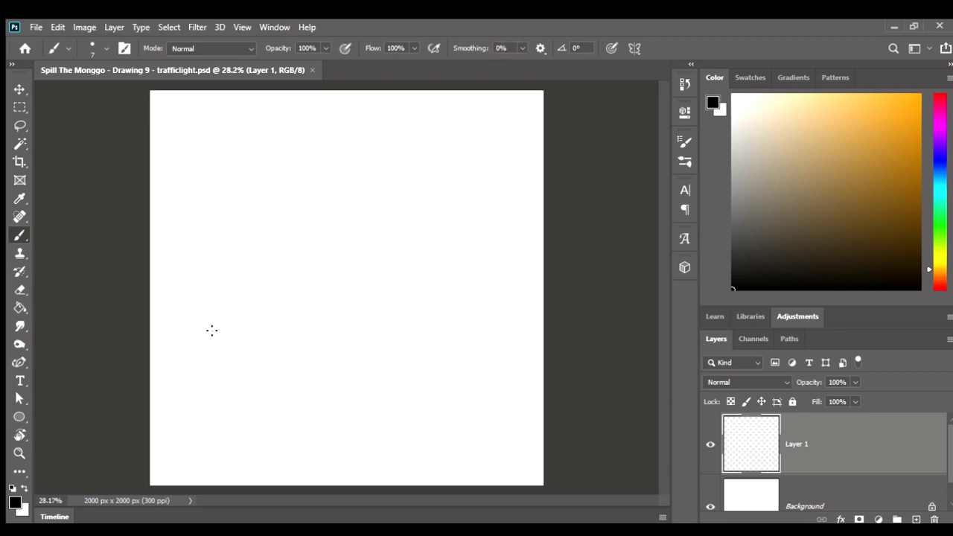
pyautogui.keyDown('shift'); pyautogui.click(323, 330); pyautogui.keyUp('shift')
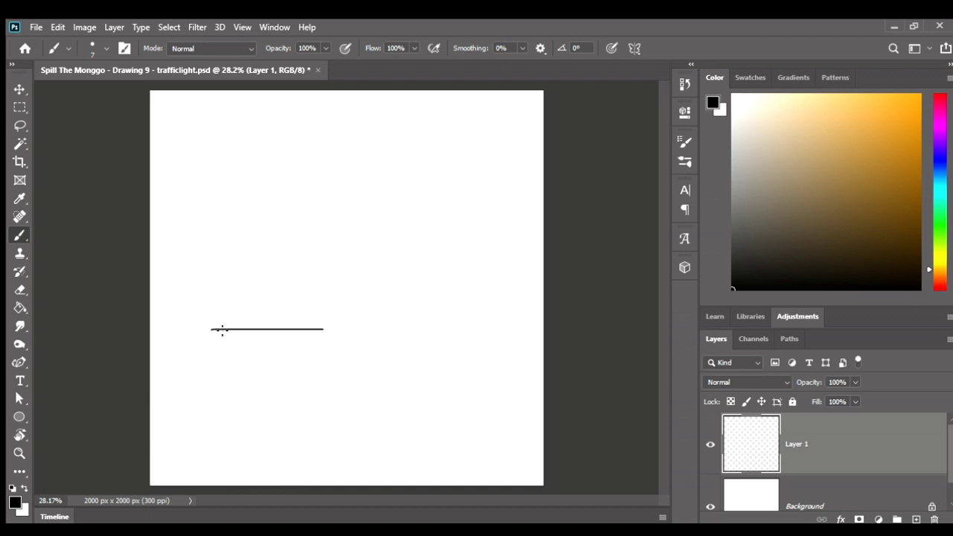
pyautogui.moveTo(210, 330); pyautogui.dragTo(205, 425)
pyautogui.press('e')
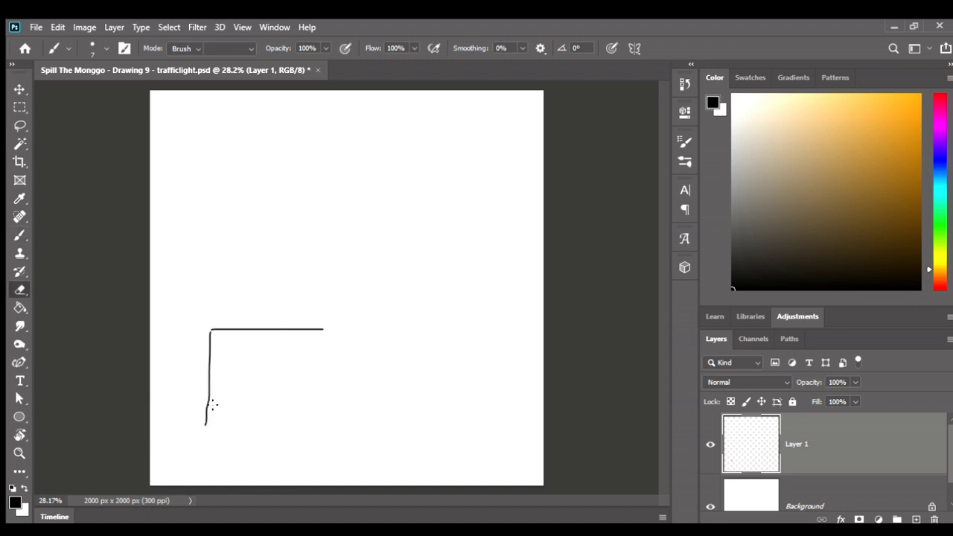
pyautogui.press(']')
pyautogui.press(']')
pyautogui.press(']')
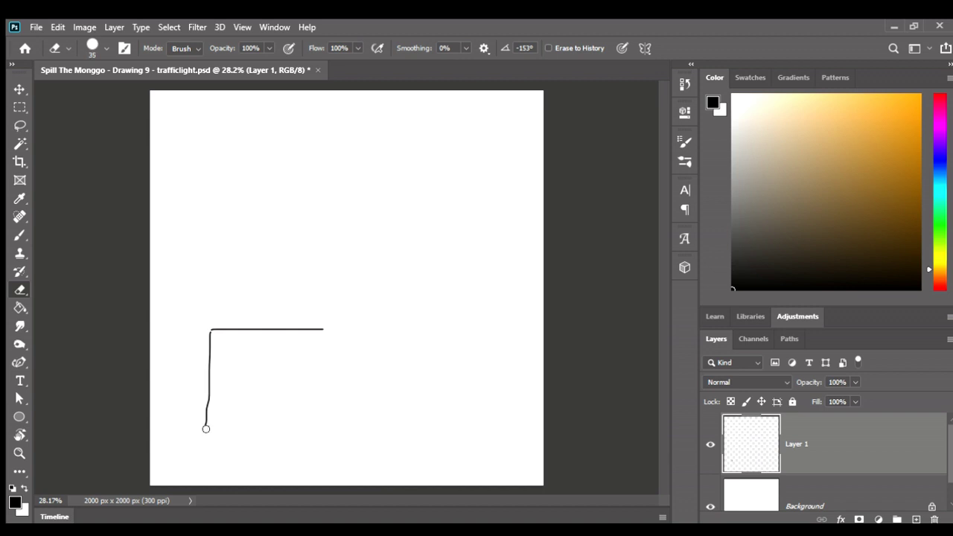
pyautogui.press(']')
pyautogui.press(']')
pyautogui.press(']')
pyautogui.press(']')
pyautogui.press(']')
pyautogui.press(']')
pyautogui.press(']')
pyautogui.press(']')
pyautogui.press(']')
pyautogui.press(']')
pyautogui.moveTo(230, 422)
pyautogui.mouseDown()
pyautogui.moveTo(317, 365)
pyautogui.moveTo(355, 364)
pyautogui.moveTo(251, 356)
pyautogui.moveTo(355, 329)
pyautogui.mouseUp()
# Redraw the box's top, left, bottom and right edges in black brush strokes.
pyautogui.press('b')
pyautogui.moveTo(222, 323); pyautogui.dragTo(246, 332)
pyautogui.moveTo(225, 446); pyautogui.dragTo(225, 452)
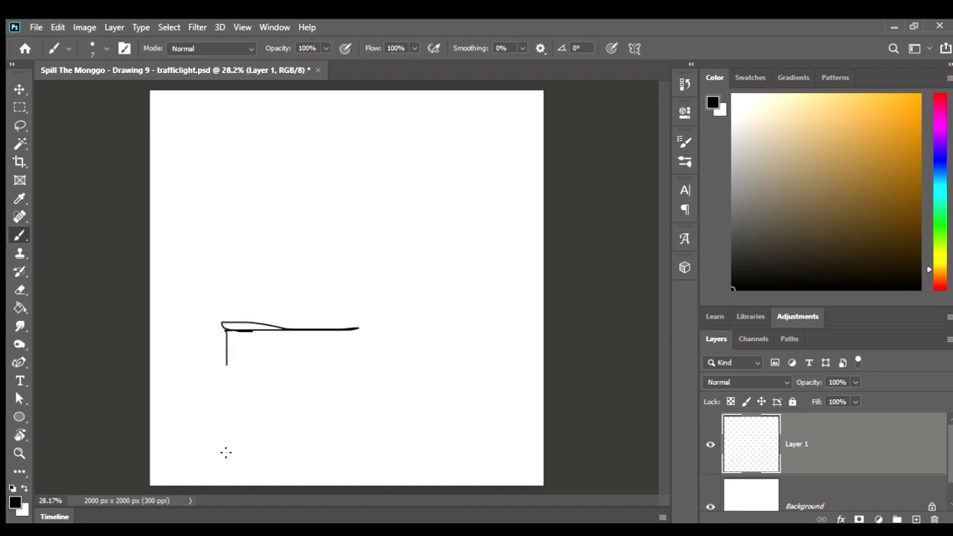
pyautogui.moveTo(350, 454)
pyautogui.mouseDown()
pyautogui.moveTo(358, 453)
pyautogui.moveTo(361, 388)
pyautogui.mouseUp()
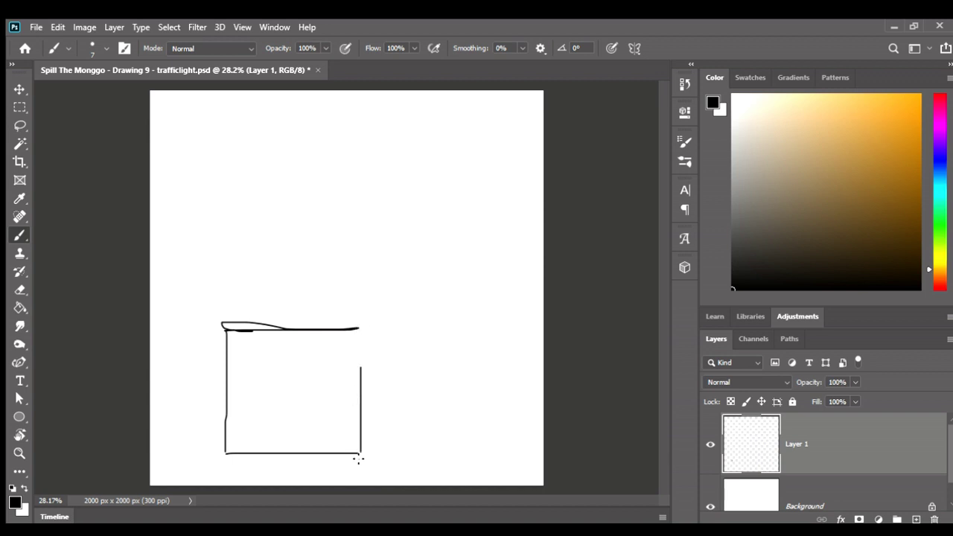
pyautogui.moveTo(358, 460); pyautogui.dragTo(360, 324)
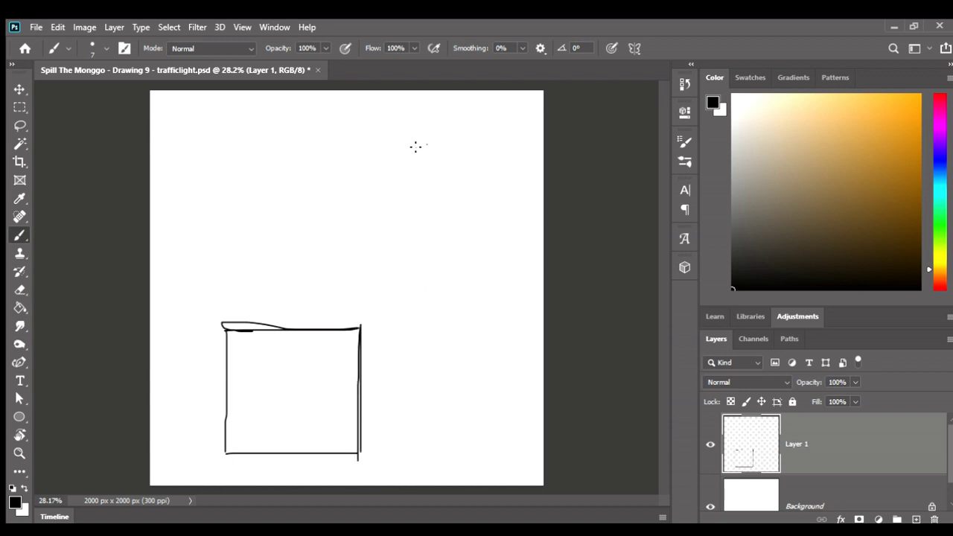
# Sketch the traffic light housing outline and the pole's two edges below it.
pyautogui.moveTo(410, 248); pyautogui.dragTo(410, 282)
pyautogui.moveTo(416, 139); pyautogui.dragTo(497, 142)
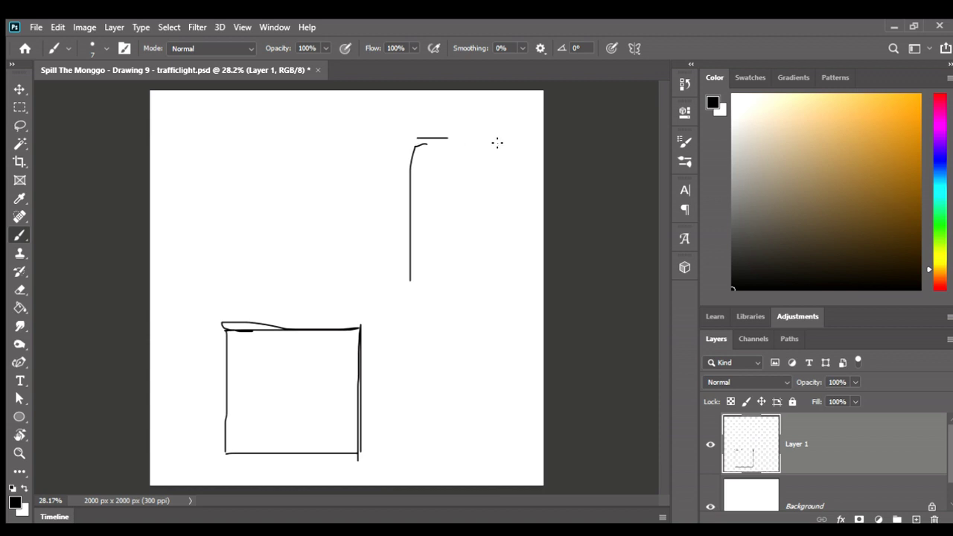
pyautogui.moveTo(490, 271); pyautogui.dragTo(483, 292)
pyautogui.click(415, 294)
pyautogui.moveTo(443, 449); pyautogui.dragTo(443, 463)
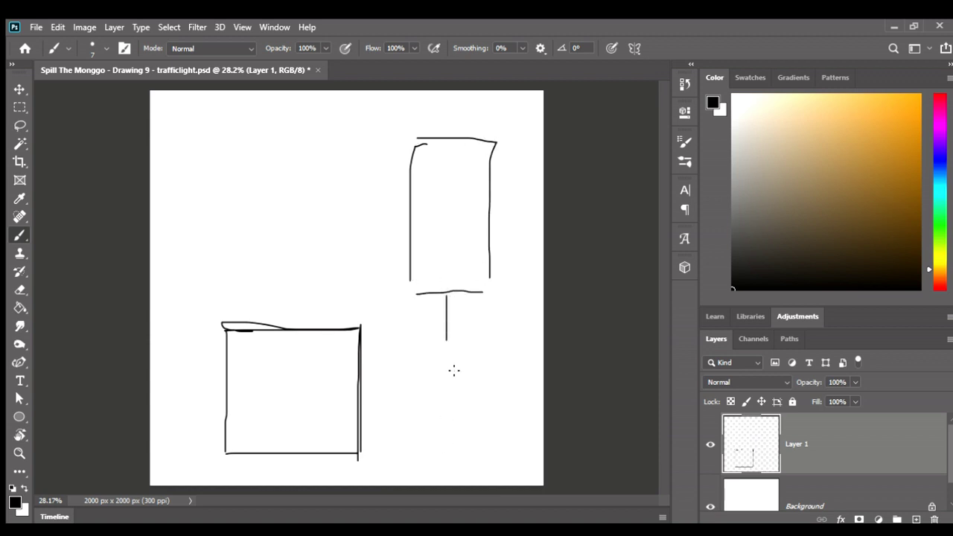
pyautogui.moveTo(456, 292); pyautogui.dragTo(457, 420)
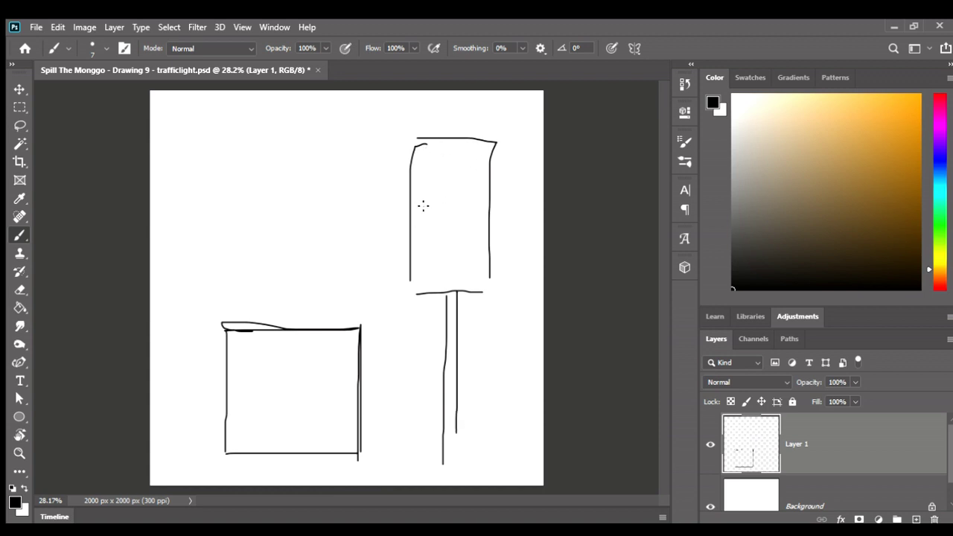
# Draw the three lamp ovals inside the housing and touch up their tops.
pyautogui.moveTo(456, 432); pyautogui.dragTo(456, 470)
pyautogui.moveTo(426, 146)
pyautogui.mouseDown()
pyautogui.moveTo(432, 178)
pyautogui.moveTo(467, 212)
pyautogui.moveTo(434, 182)
pyautogui.mouseUp()
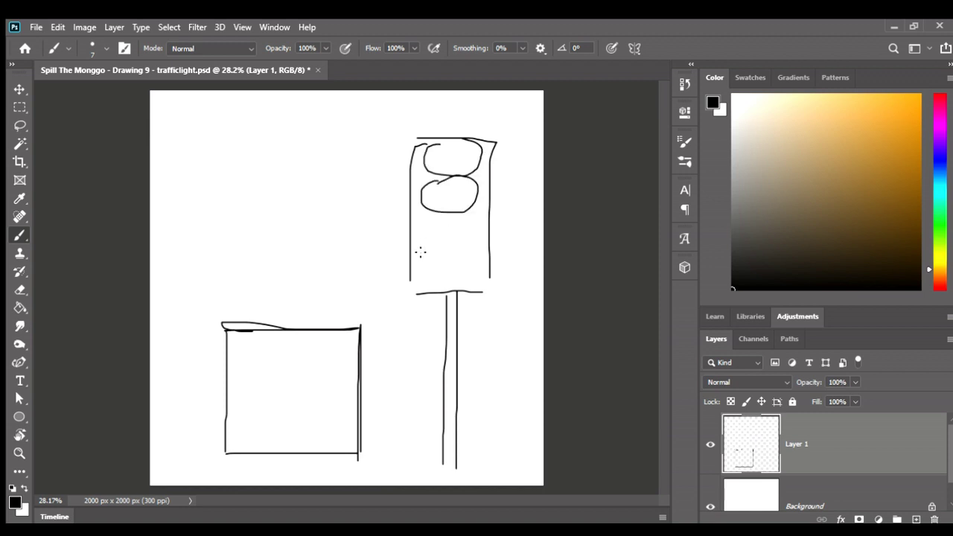
pyautogui.moveTo(423, 242)
pyautogui.mouseDown()
pyautogui.moveTo(466, 267)
pyautogui.moveTo(423, 242)
pyautogui.moveTo(488, 248)
pyautogui.mouseUp()
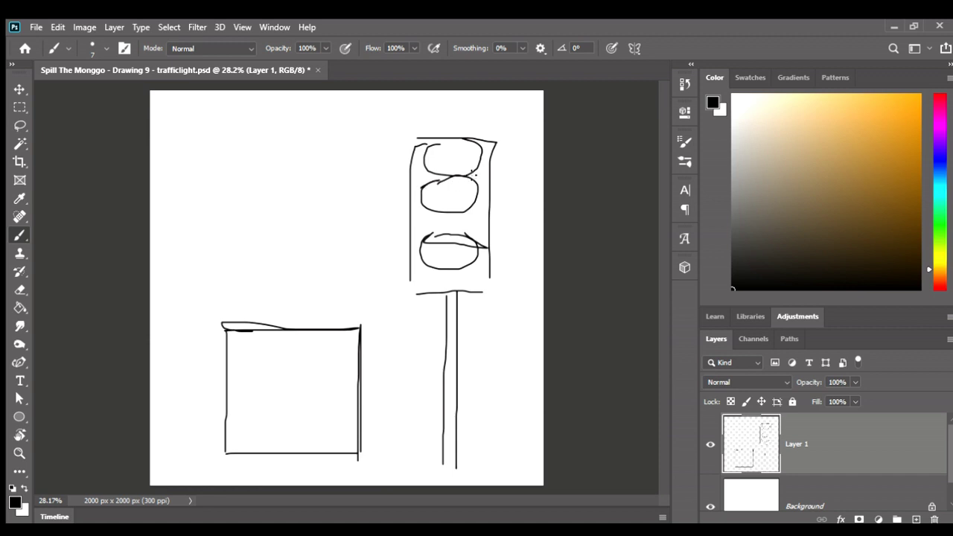
pyautogui.moveTo(422, 186); pyautogui.dragTo(482, 177)
pyautogui.moveTo(414, 149)
pyautogui.mouseDown()
pyautogui.moveTo(439, 139)
pyautogui.moveTo(485, 143)
pyautogui.mouseUp()
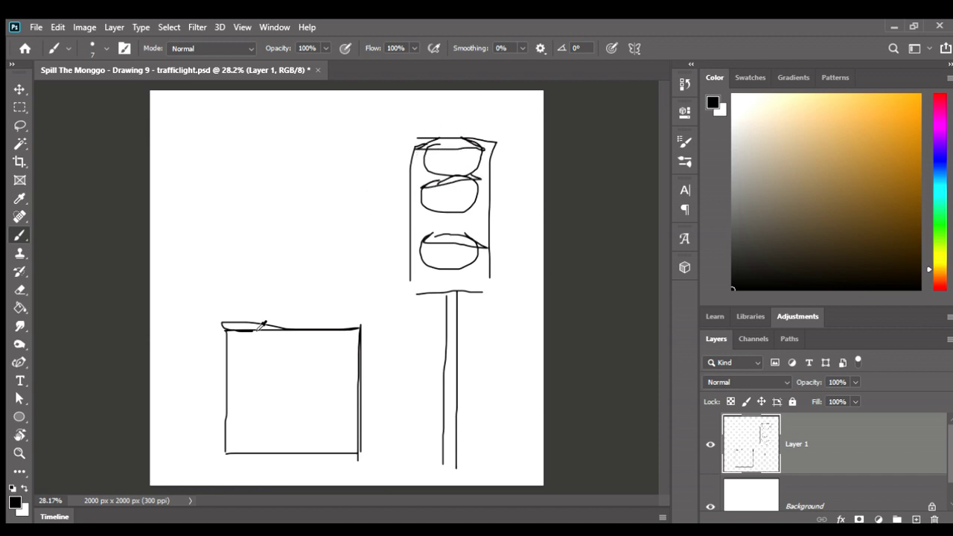
# Draw the figure's round head, shoulder line, torso and hips resting on the box top.
pyautogui.scroll(2, 290, 227)
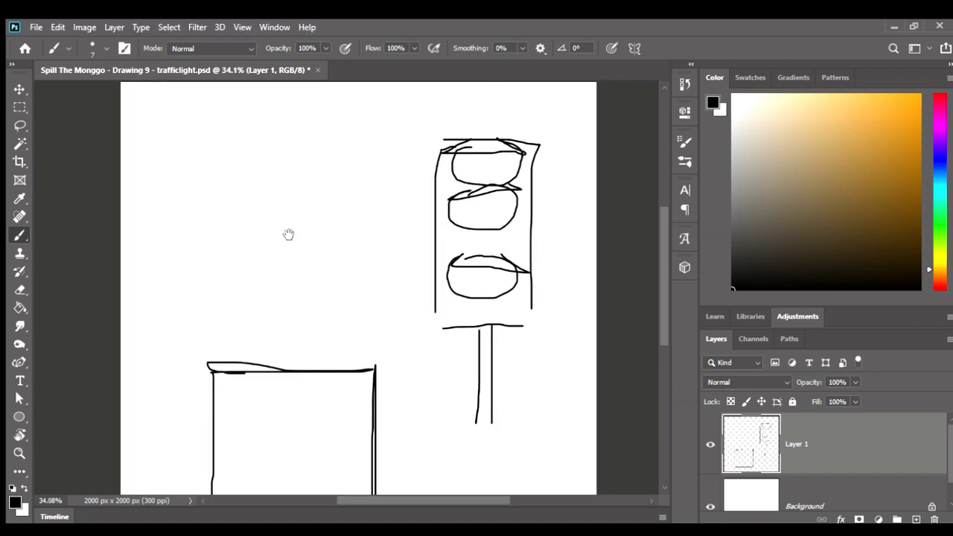
pyautogui.moveTo(307, 158)
pyautogui.mouseDown()
pyautogui.moveTo(299, 210)
pyautogui.moveTo(308, 157)
pyautogui.moveTo(276, 146)
pyautogui.moveTo(253, 186)
pyautogui.moveTo(332, 186)
pyautogui.mouseUp()
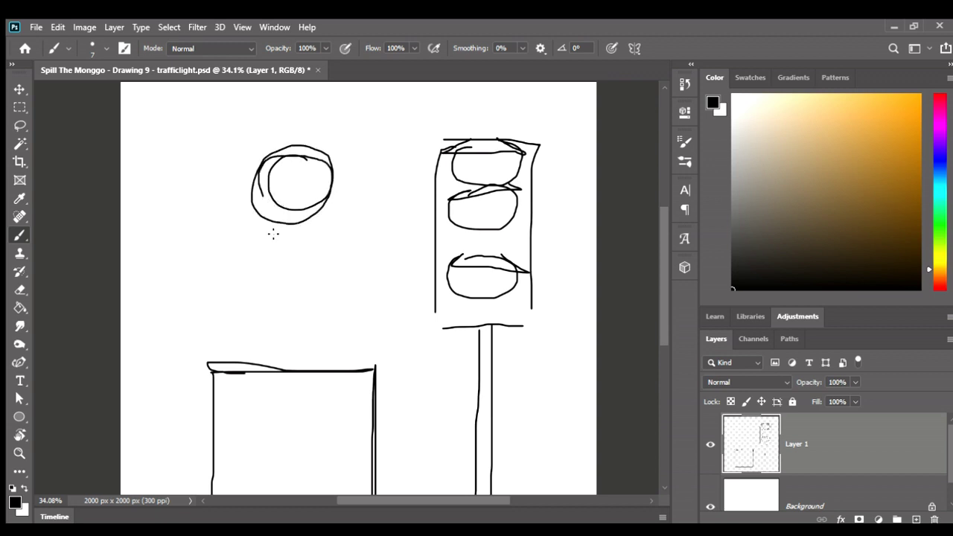
pyautogui.moveTo(255, 228); pyautogui.dragTo(349, 227)
pyautogui.moveTo(268, 326)
pyautogui.mouseDown()
pyautogui.moveTo(259, 232)
pyautogui.moveTo(289, 320)
pyautogui.moveTo(323, 329)
pyautogui.mouseUp()
pyautogui.moveTo(347, 236); pyautogui.dragTo(326, 329)
pyautogui.moveTo(248, 317)
pyautogui.mouseDown()
pyautogui.moveTo(224, 349)
pyautogui.moveTo(295, 377)
pyautogui.mouseUp()
pyautogui.hotkey('ctrl', 'z')
pyautogui.moveTo(285, 332)
pyautogui.mouseDown()
pyautogui.moveTo(295, 369)
pyautogui.moveTo(288, 325)
pyautogui.moveTo(334, 328)
pyautogui.mouseUp()
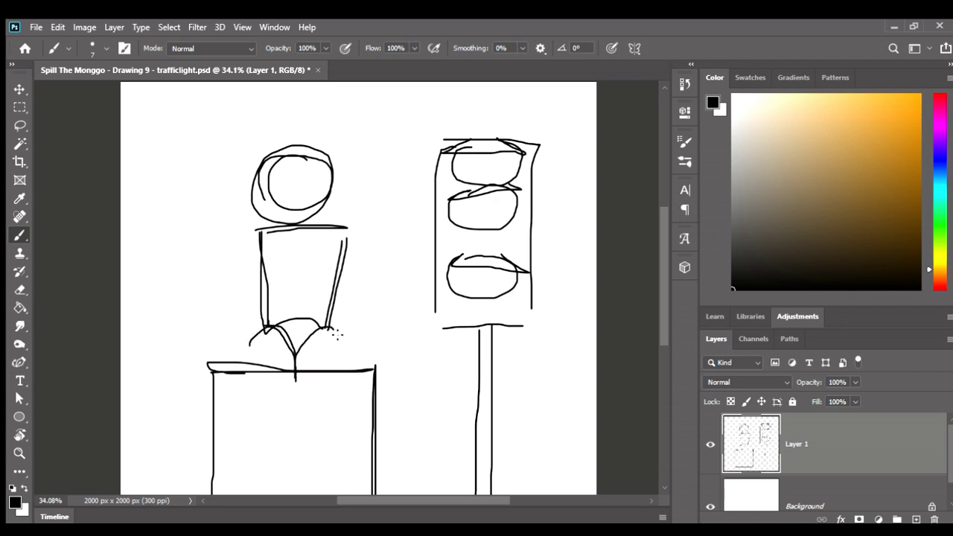
# Draw the two legs hanging down the box front, ending in a rounded foot.
pyautogui.scroll(-3, 300, 240)
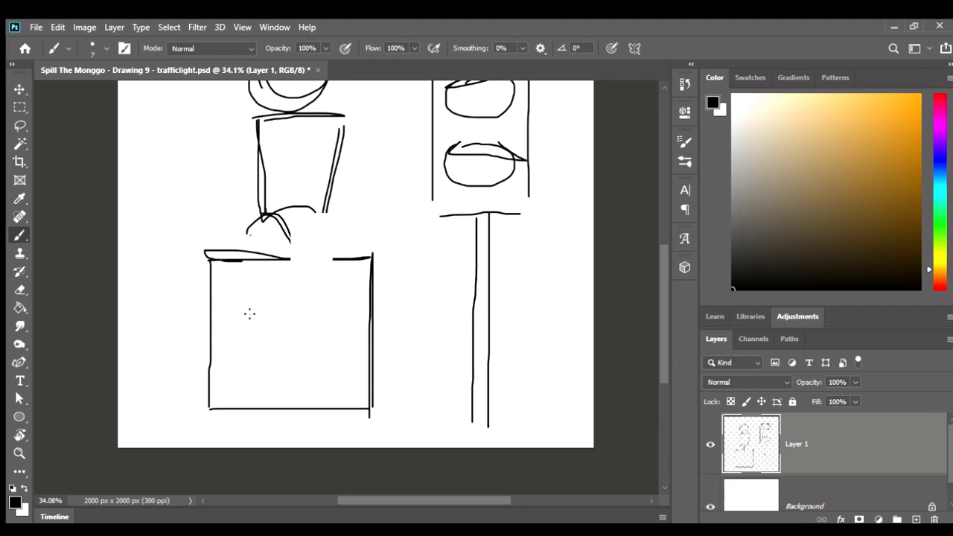
pyautogui.moveTo(247, 234); pyautogui.dragTo(261, 378)
pyautogui.moveTo(241, 234)
pyautogui.mouseDown()
pyautogui.moveTo(274, 384)
pyautogui.moveTo(290, 327)
pyautogui.moveTo(293, 247)
pyautogui.moveTo(291, 384)
pyautogui.moveTo(322, 330)
pyautogui.moveTo(338, 242)
pyautogui.moveTo(325, 216)
pyautogui.moveTo(348, 251)
pyautogui.mouseUp()
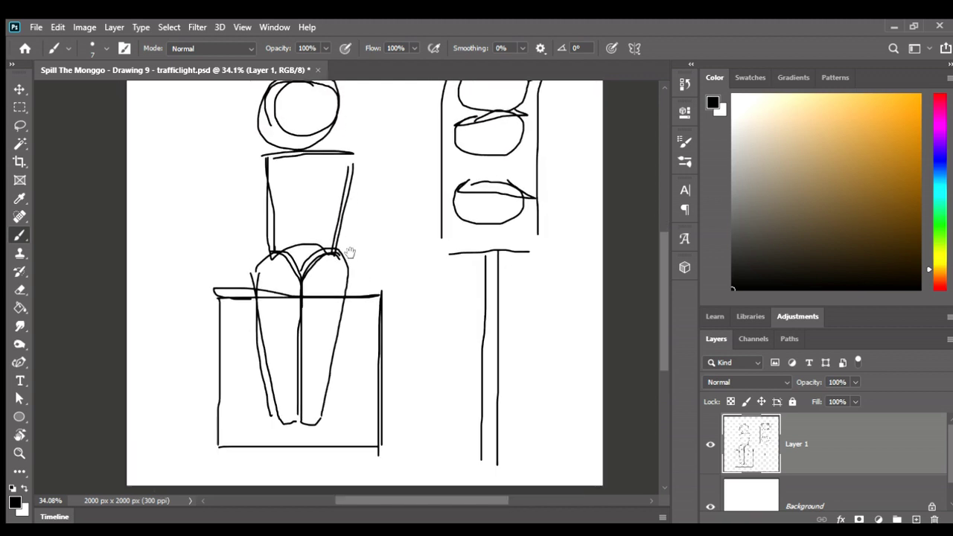
pyautogui.moveTo(325, 384); pyautogui.dragTo(309, 447)
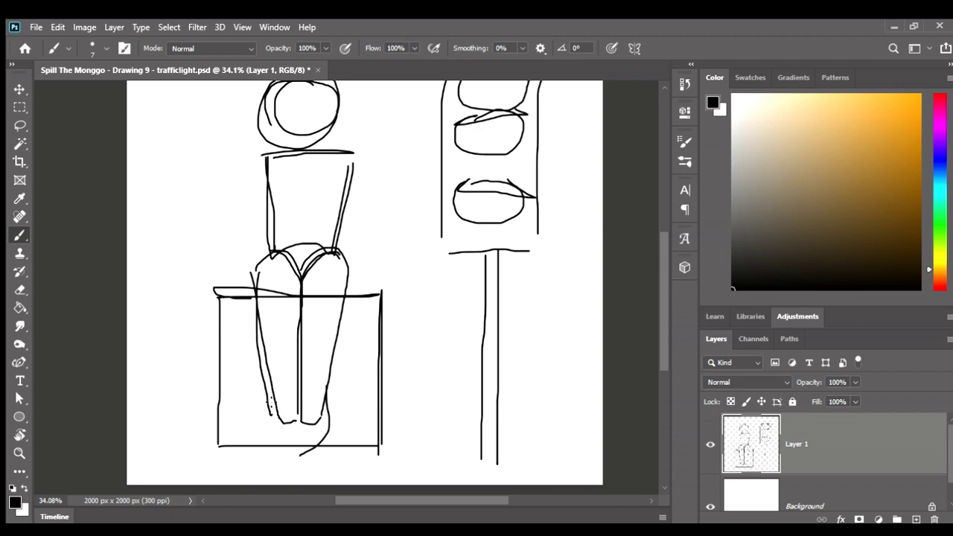
pyautogui.moveTo(269, 402)
pyautogui.mouseDown()
pyautogui.moveTo(274, 436)
pyautogui.moveTo(301, 462)
pyautogui.moveTo(302, 438)
pyautogui.moveTo(305, 463)
pyautogui.mouseUp()
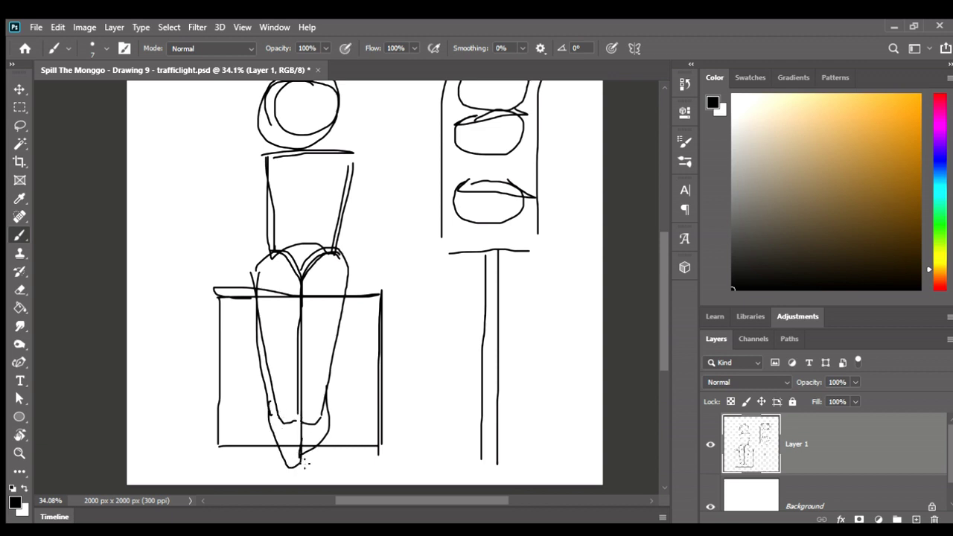
# Try strokes for the torso side, left arm and raised arm, undoing each attempt.
pyautogui.scroll(3, 328, 417)
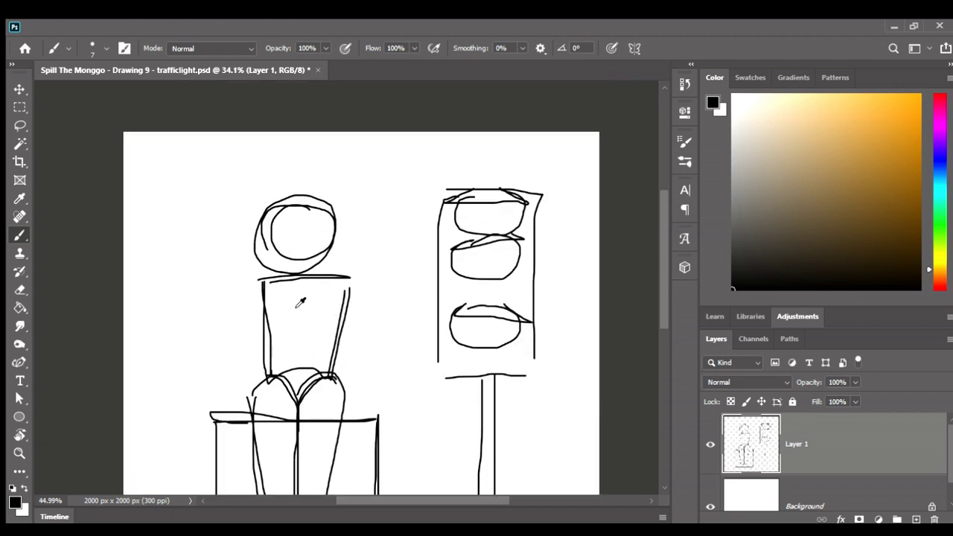
pyautogui.scroll(1, 300, 302)
pyautogui.moveTo(365, 266); pyautogui.dragTo(372, 346)
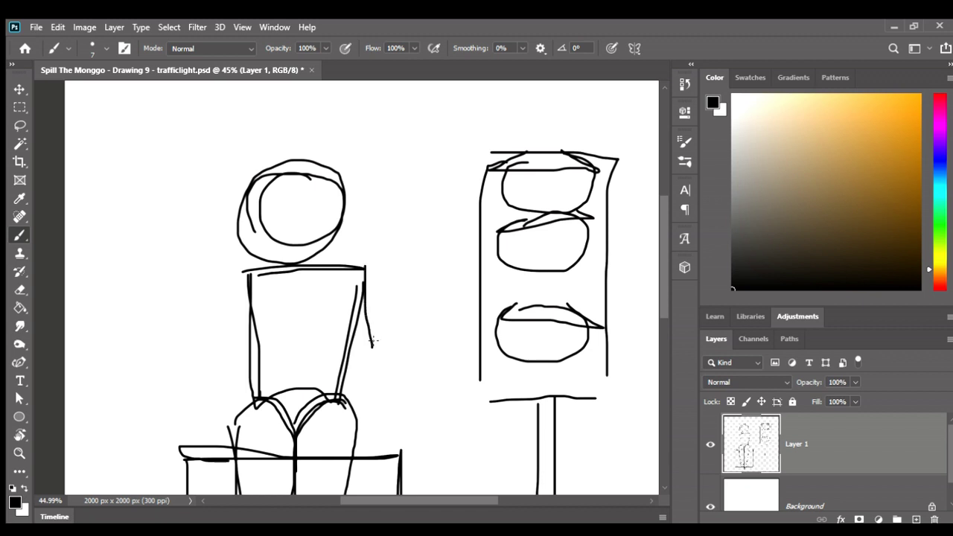
pyautogui.hotkey('ctrl', 'z')
pyautogui.moveTo(240, 301)
pyautogui.mouseDown()
pyautogui.moveTo(207, 255)
pyautogui.moveTo(207, 453)
pyautogui.mouseUp()
pyautogui.hotkey('ctrl', 'z')
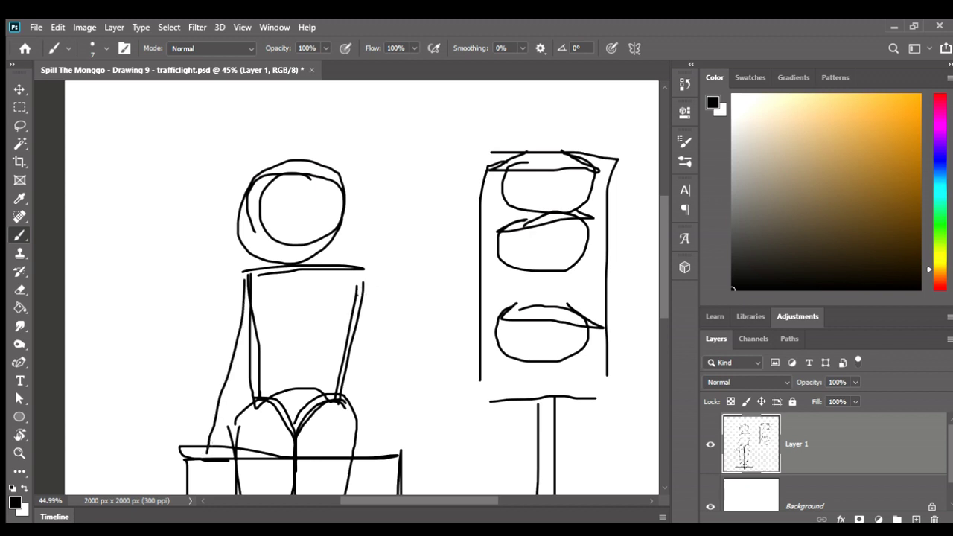
pyautogui.moveTo(363, 285)
pyautogui.mouseDown()
pyautogui.moveTo(405, 247)
pyautogui.moveTo(396, 222)
pyautogui.mouseUp()
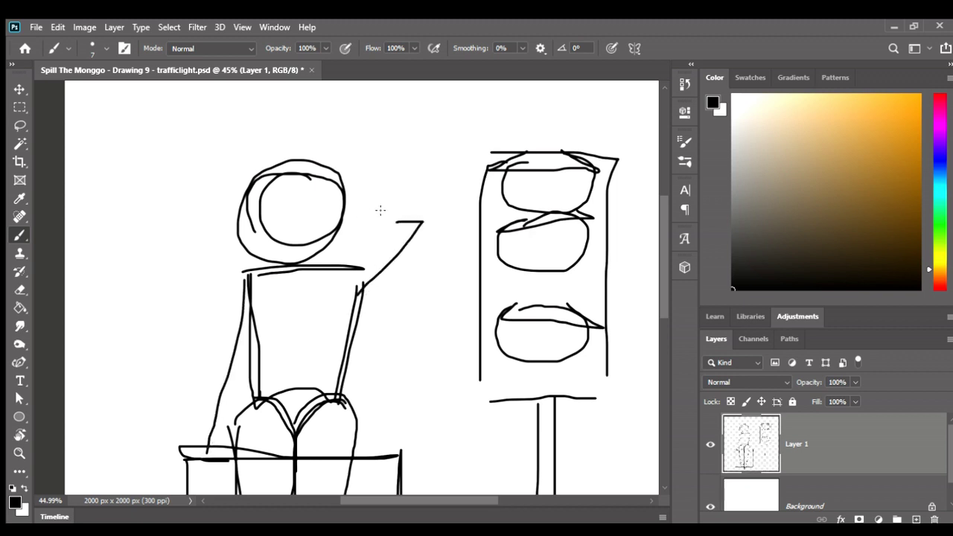
pyautogui.hotkey('ctrl', 'z')
# Draw the raised arm beside the head ending in an open hand with fingers.
pyautogui.moveTo(387, 230); pyautogui.dragTo(369, 253)
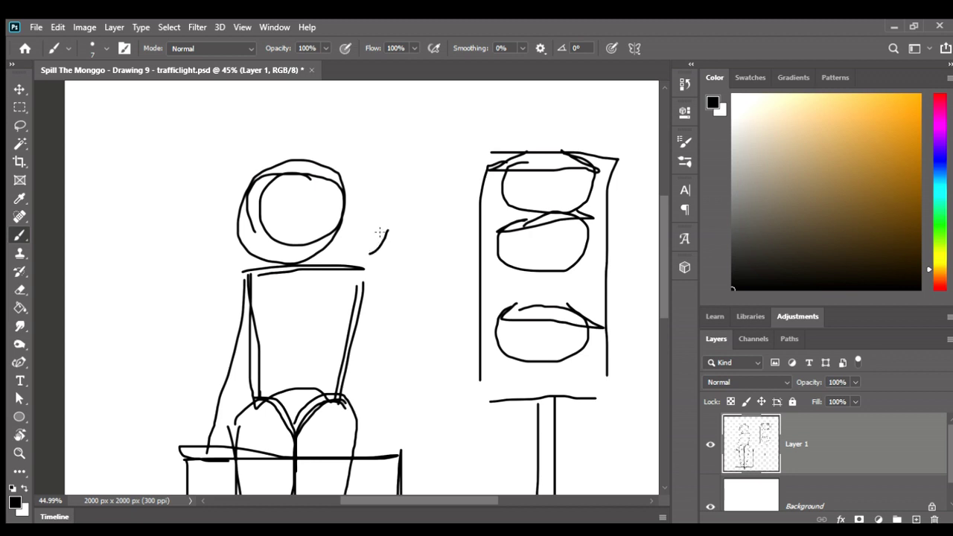
pyautogui.moveTo(367, 202)
pyautogui.mouseDown()
pyautogui.moveTo(387, 231)
pyautogui.moveTo(362, 236)
pyautogui.moveTo(436, 249)
pyautogui.moveTo(394, 311)
pyautogui.moveTo(445, 262)
pyautogui.mouseUp()
pyautogui.hotkey('ctrl', 'z')
pyautogui.moveTo(373, 260); pyautogui.dragTo(404, 251)
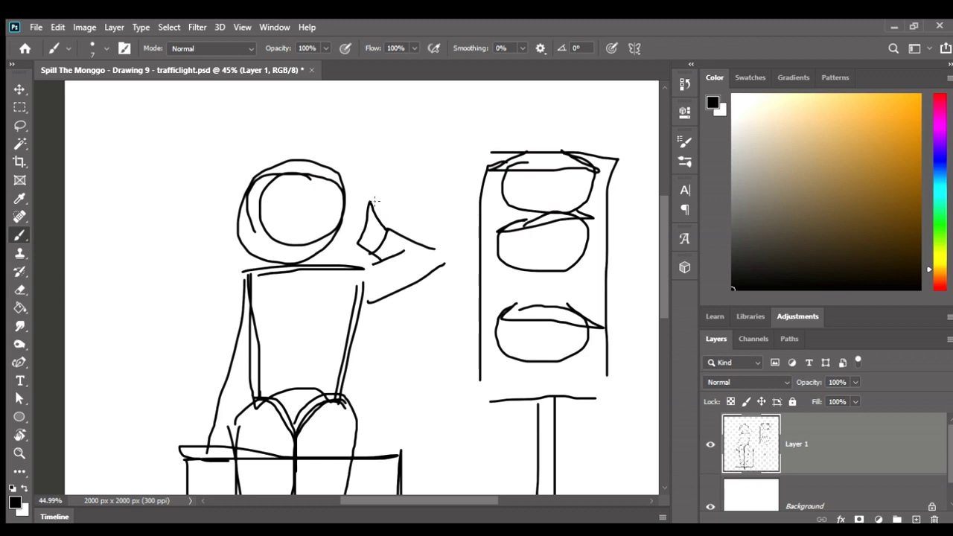
pyautogui.moveTo(375, 201)
pyautogui.mouseDown()
pyautogui.moveTo(374, 151)
pyautogui.moveTo(359, 199)
pyautogui.moveTo(390, 194)
pyautogui.moveTo(353, 224)
pyautogui.mouseUp()
pyautogui.moveTo(350, 185); pyautogui.dragTo(356, 223)
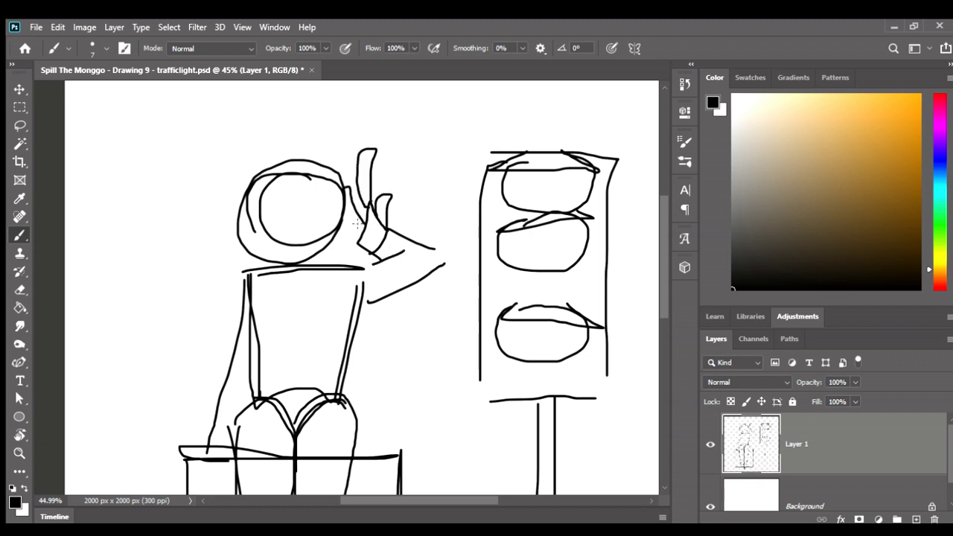
# Draw a centre guideline through the figure's head.
pyautogui.scroll(-1, 443, 230)
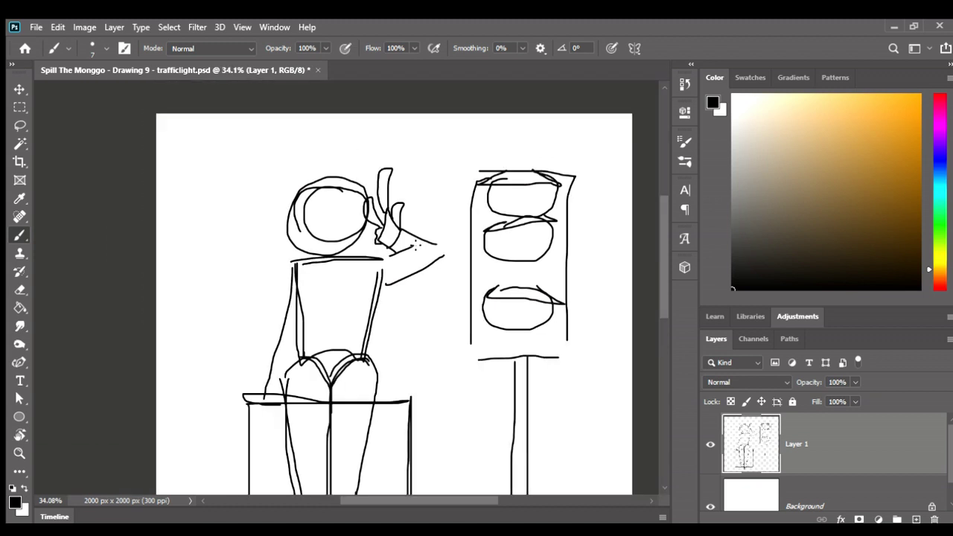
pyautogui.scroll(-1, 414, 245)
pyautogui.moveTo(313, 167)
pyautogui.mouseDown()
pyautogui.moveTo(314, 210)
pyautogui.moveTo(352, 198)
pyautogui.mouseUp()
# Save trafficlight.psd and add a new empty Layer 2 above the sketch.
pyautogui.scroll(-1, 461, 297)
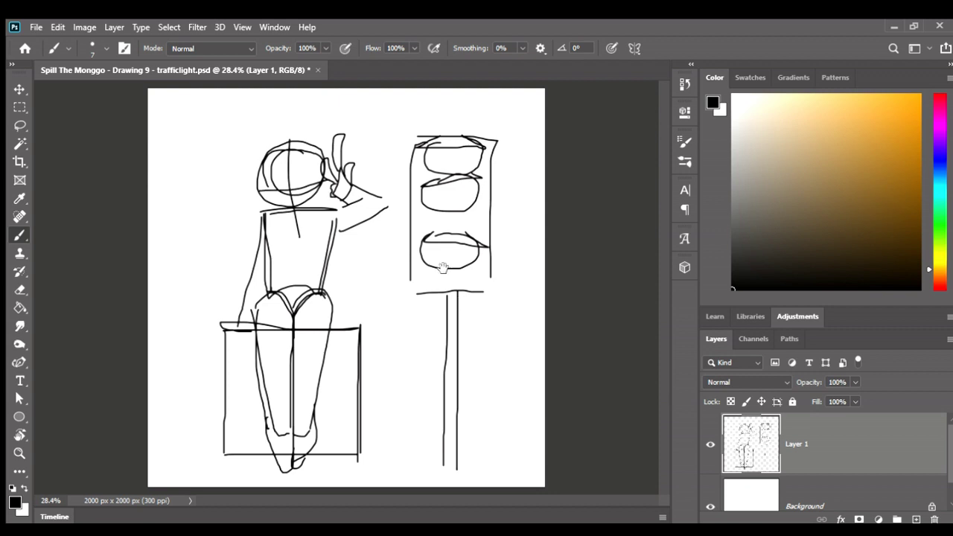
pyautogui.hotkey('ctrl', 's')
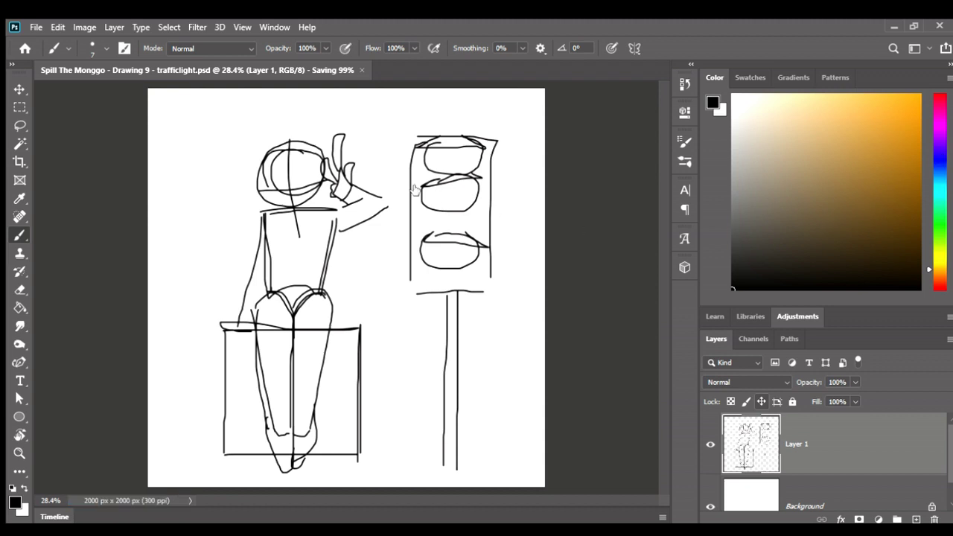
pyautogui.hotkey('ctrl', 'shift', 'alt', 'n')
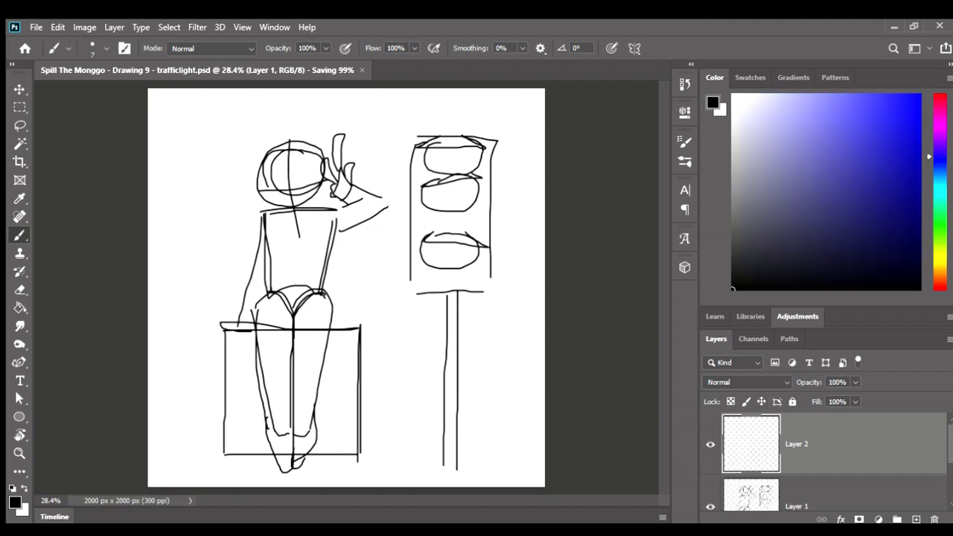
# On Layer 1, add wavy and horizontal background lines beside the figure and traffic light.
pyautogui.hotkey('alt', '[')
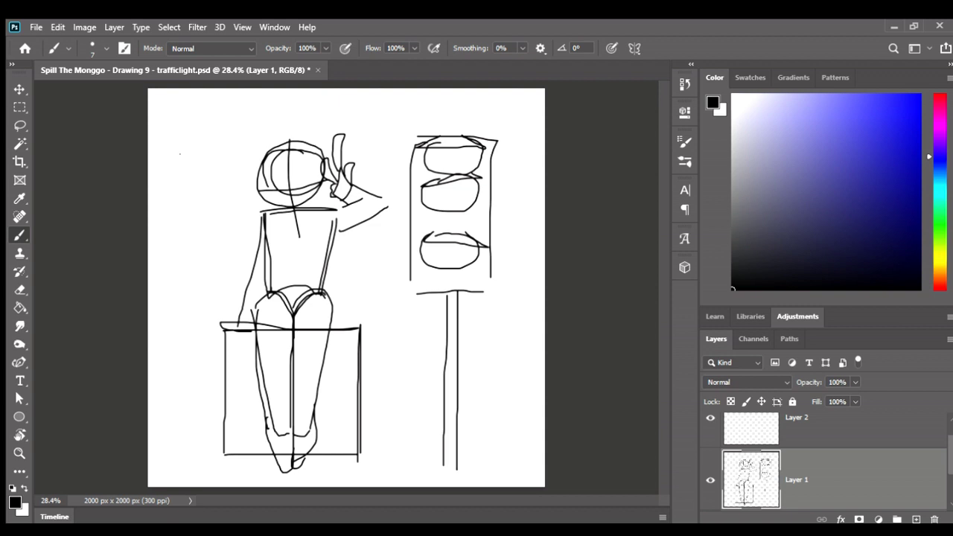
pyautogui.moveTo(158, 178)
pyautogui.mouseDown()
pyautogui.moveTo(231, 197)
pyautogui.moveTo(246, 191)
pyautogui.mouseUp()
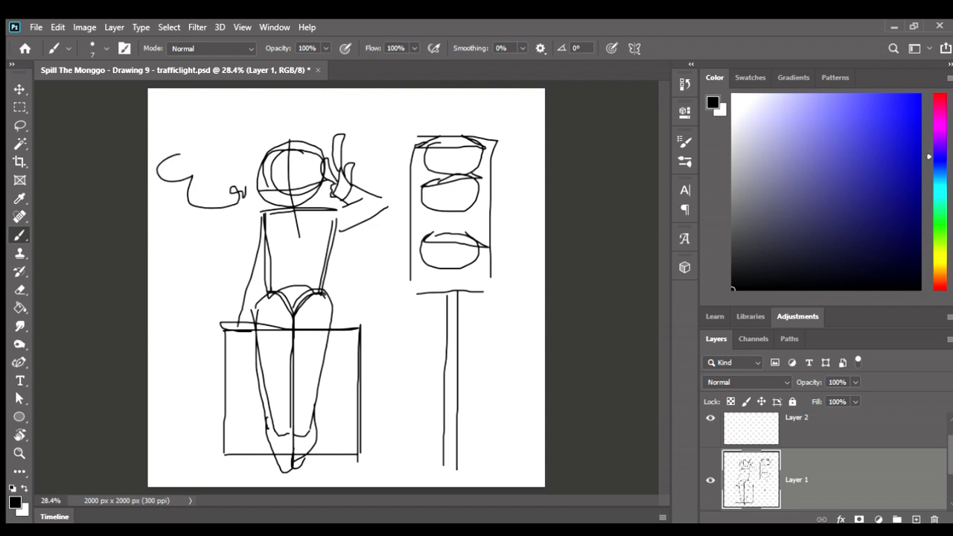
pyautogui.moveTo(553, 140); pyautogui.dragTo(547, 149)
pyautogui.moveTo(192, 201); pyautogui.dragTo(153, 204)
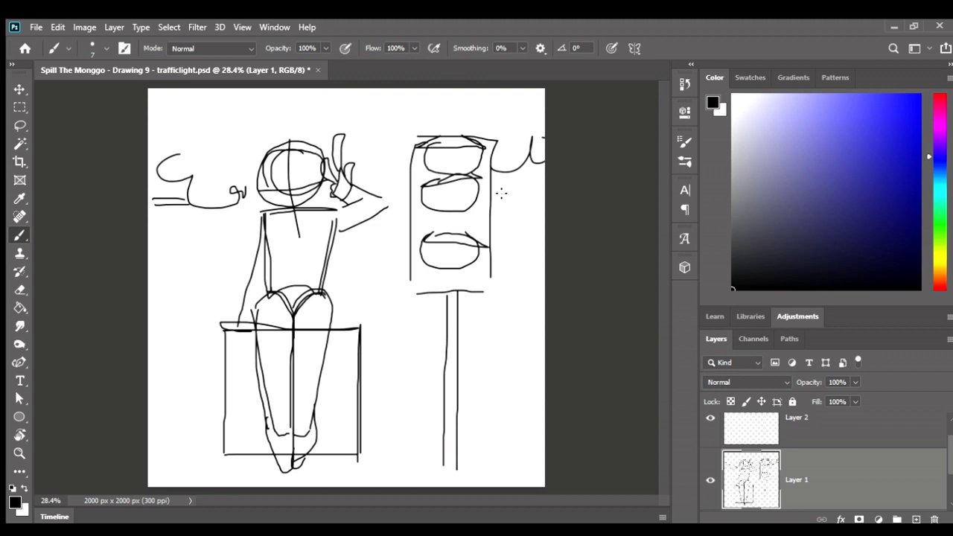
pyautogui.moveTo(549, 201); pyautogui.dragTo(500, 202)
# Extend the box's sides to the canvas bottom and start a lasso around the traffic light.
pyautogui.moveTo(224, 452); pyautogui.dragTo(224, 487)
pyautogui.moveTo(354, 493)
pyautogui.mouseDown()
pyautogui.moveTo(362, 445)
pyautogui.moveTo(339, 481)
pyautogui.moveTo(322, 479)
pyautogui.mouseUp()
pyautogui.press('l')
pyautogui.moveTo(402, 110)
pyautogui.mouseDown()
pyautogui.moveTo(389, 457)
pyautogui.moveTo(468, 481)
pyautogui.moveTo(502, 272)
pyautogui.moveTo(498, 167)
pyautogui.moveTo(460, 114)
pyautogui.moveTo(367, 99)
pyautogui.moveTo(411, 134)
pyautogui.mouseUp()
# Lasso-select the traffic light and put it into Free Transform.
pyautogui.click(409, 283)
pyautogui.press('v')
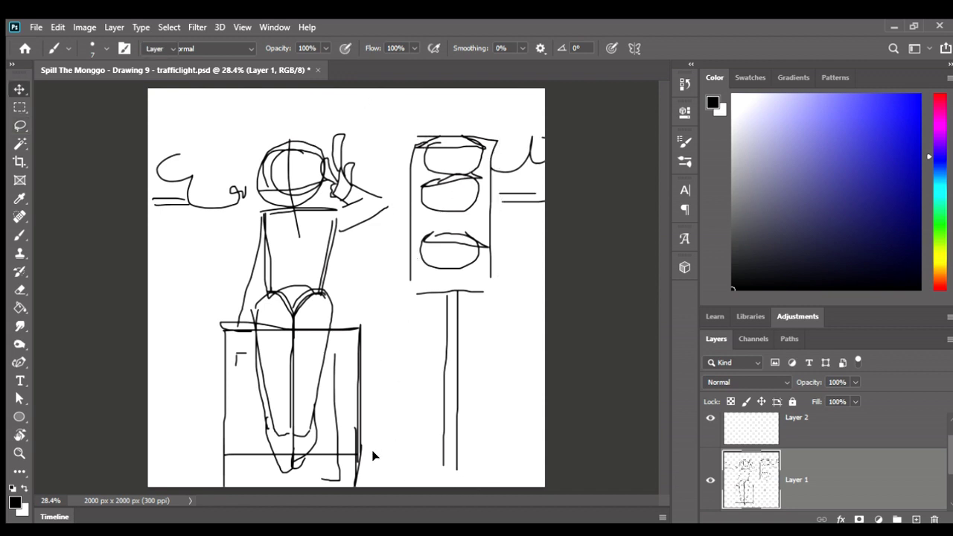
pyautogui.hotkey('ctrl', 'z')
pyautogui.press('v')
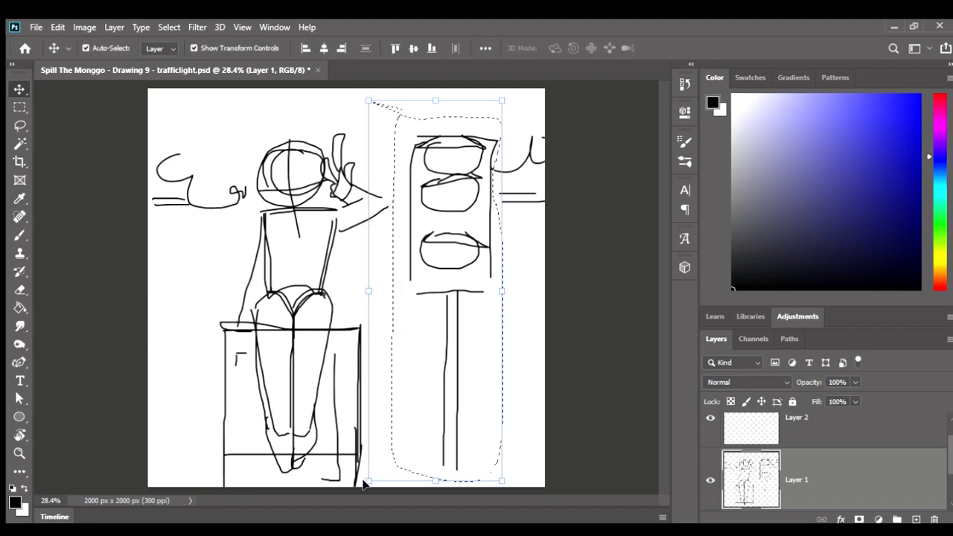
pyautogui.press('l')
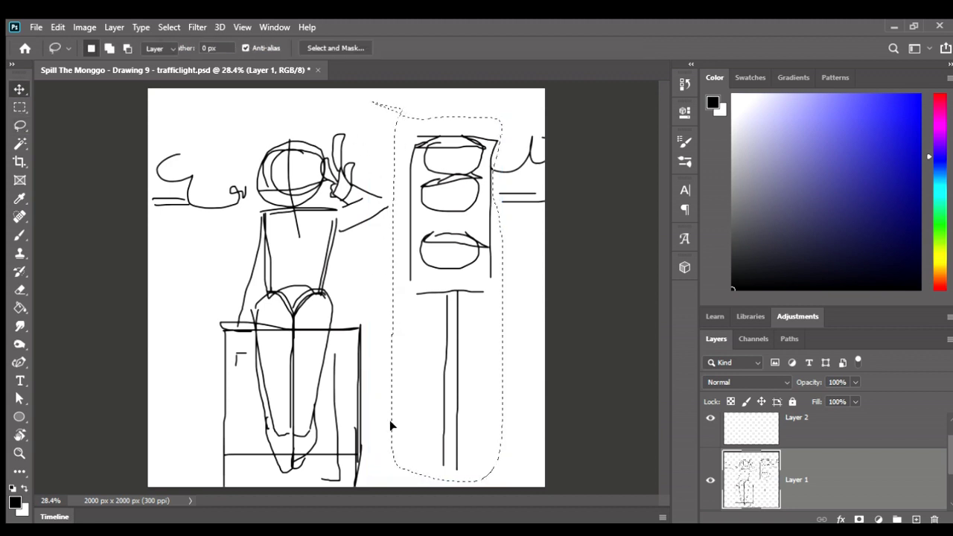
pyautogui.press('v')
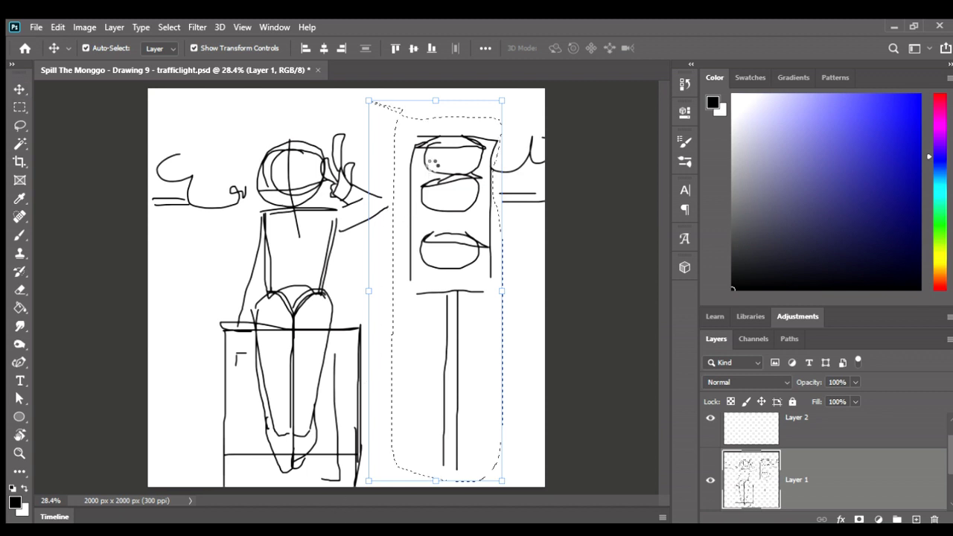
pyautogui.click(432, 162)
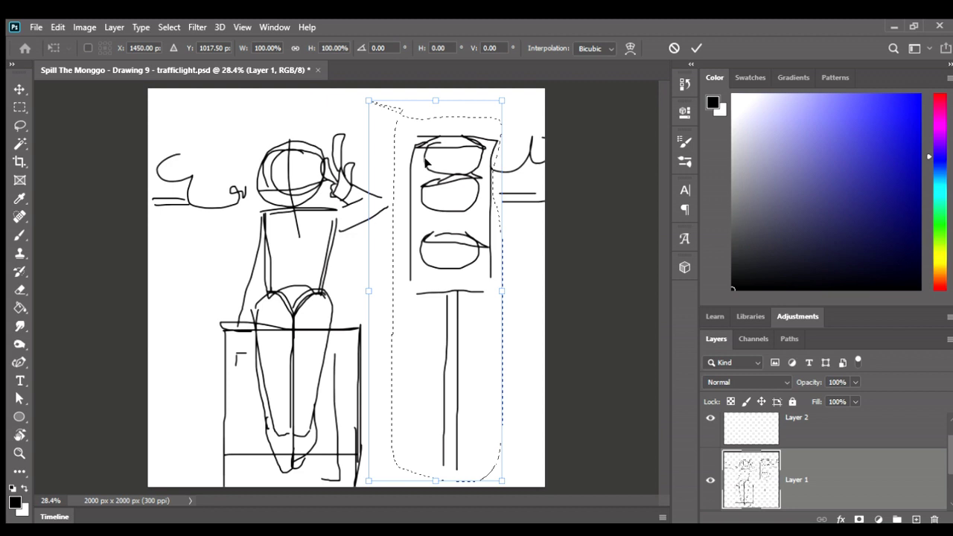
# Scale the traffic light to 102.08% width and 113.15% height, nudging it slightly right.
pyautogui.moveTo(356, 90); pyautogui.dragTo(347, 76)
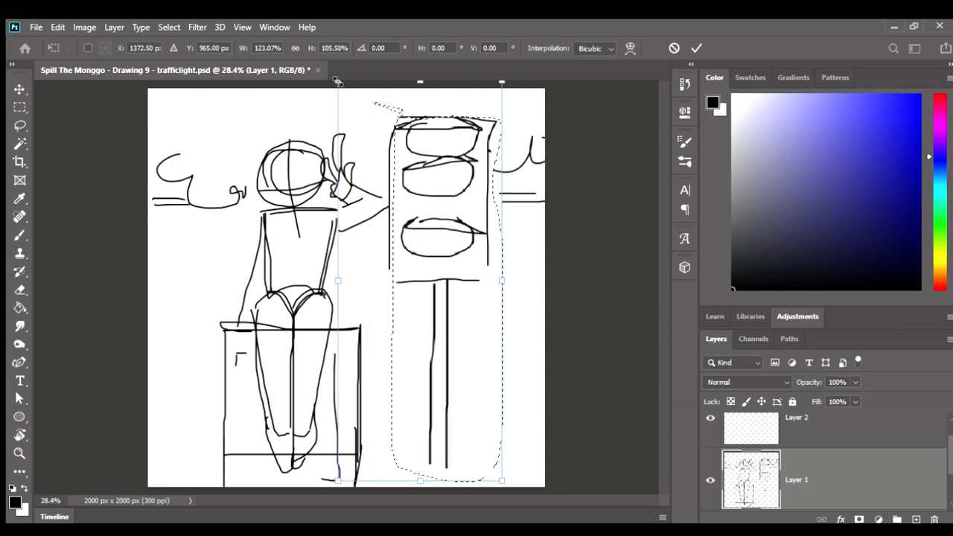
pyautogui.hotkey('ctrl', 'z')
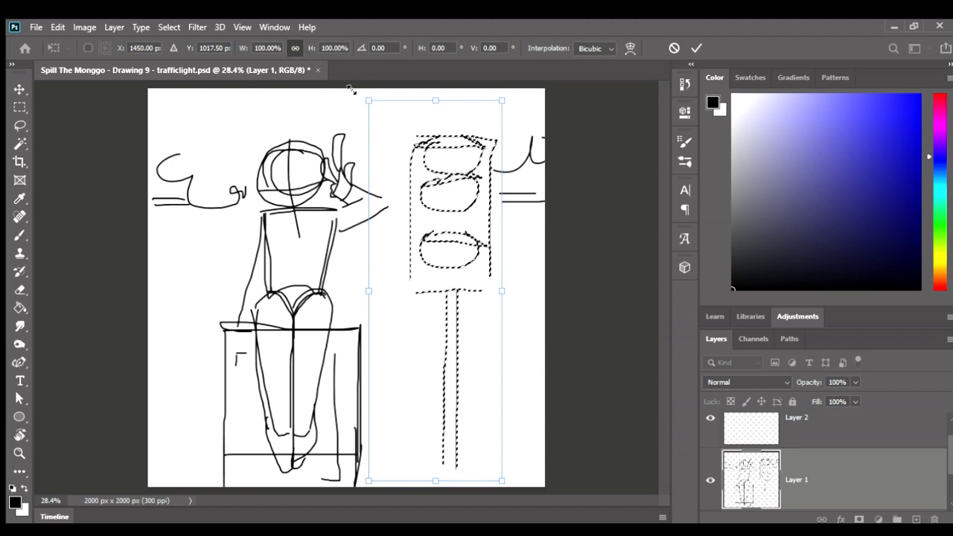
pyautogui.moveTo(353, 92); pyautogui.dragTo(326, 80)
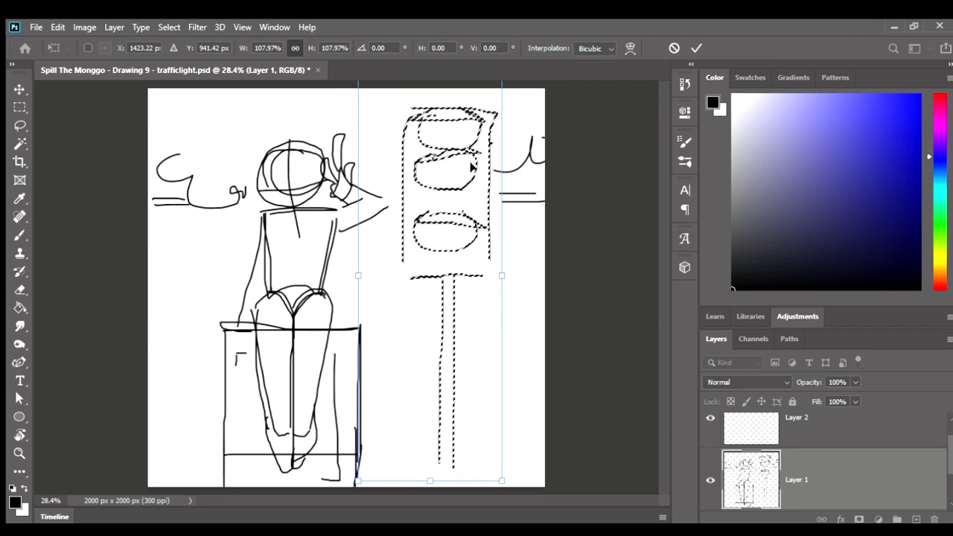
pyautogui.moveTo(472, 155); pyautogui.dragTo(470, 176)
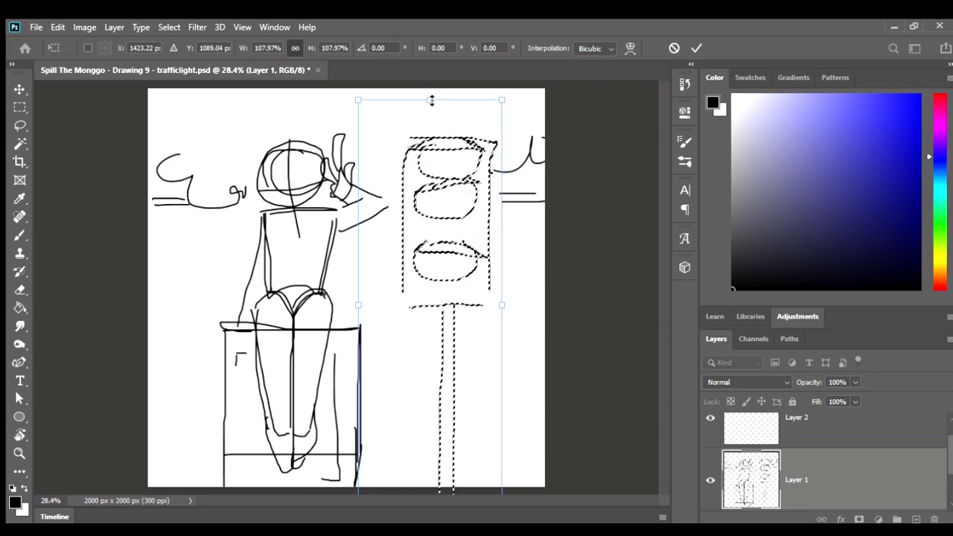
pyautogui.moveTo(429, 98); pyautogui.dragTo(430, 77)
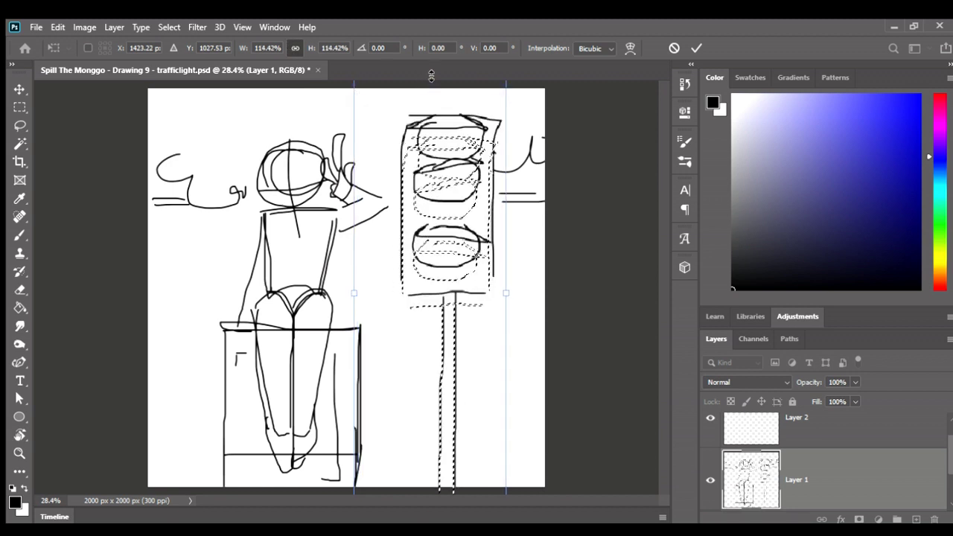
pyautogui.click(291, 44)
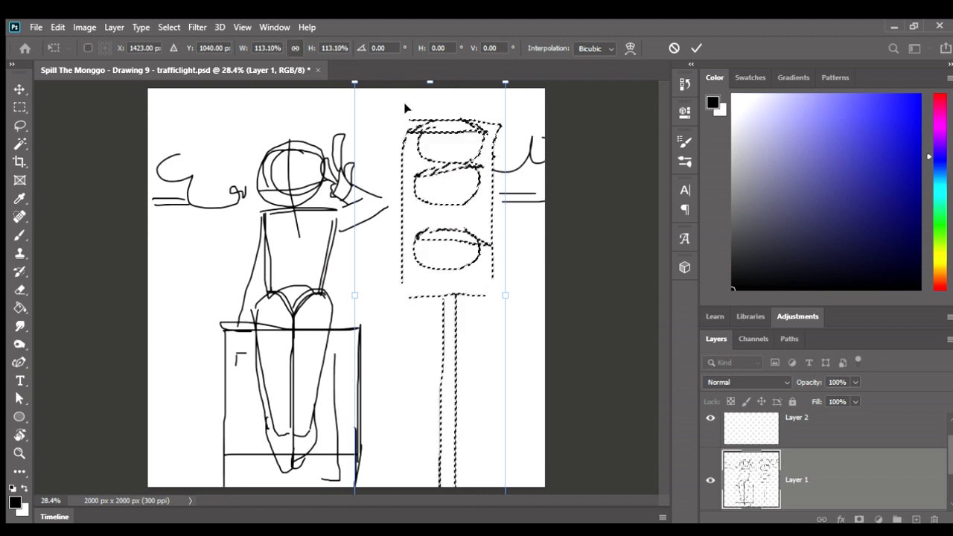
pyautogui.moveTo(364, 295); pyautogui.dragTo(369, 295)
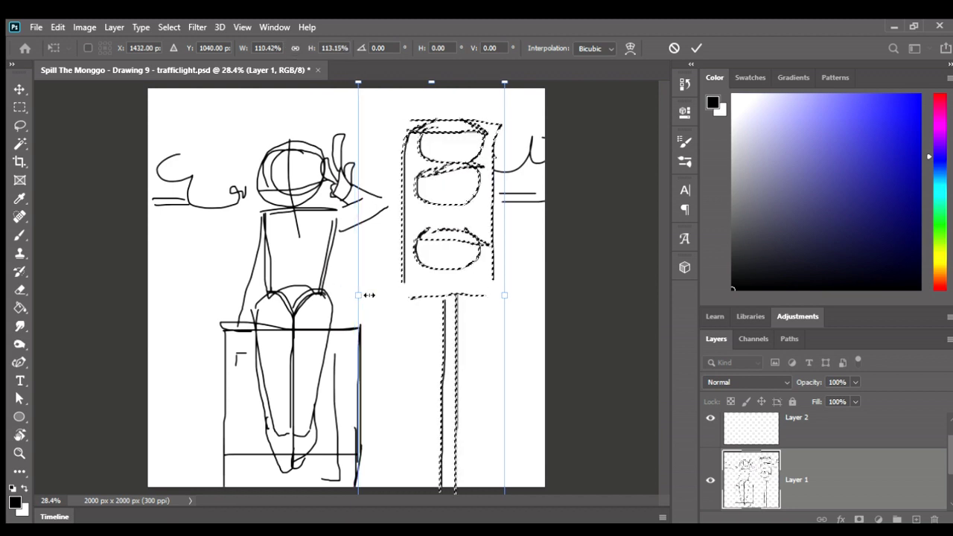
pyautogui.moveTo(443, 178); pyautogui.dragTo(453, 178)
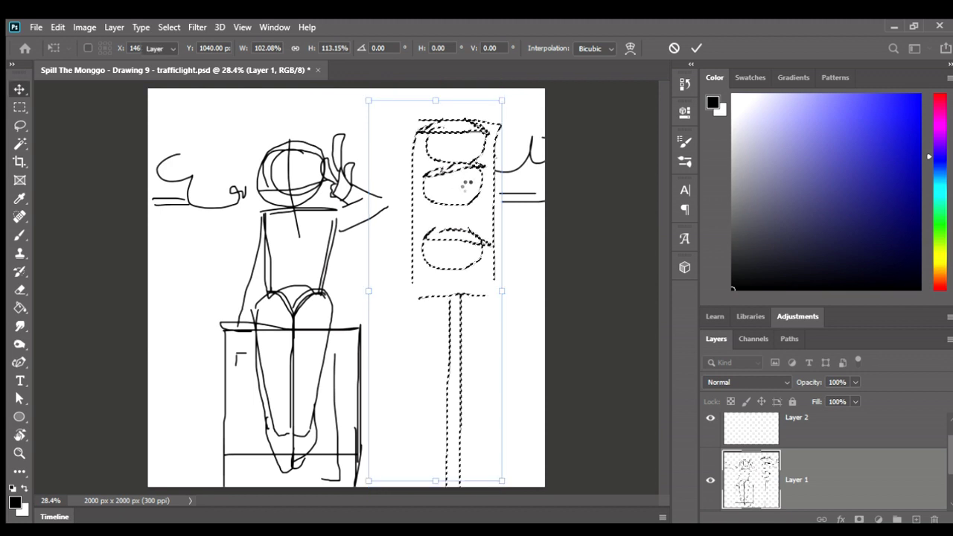
# Commit the traffic light resize and shift the whole sketch slightly left.
pyautogui.press('Return')
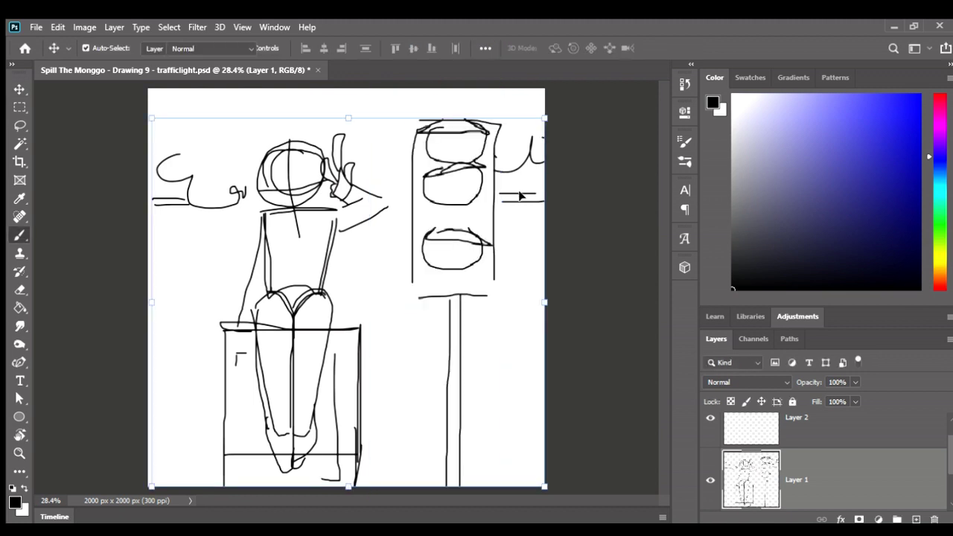
pyautogui.press('b')
pyautogui.press('v')
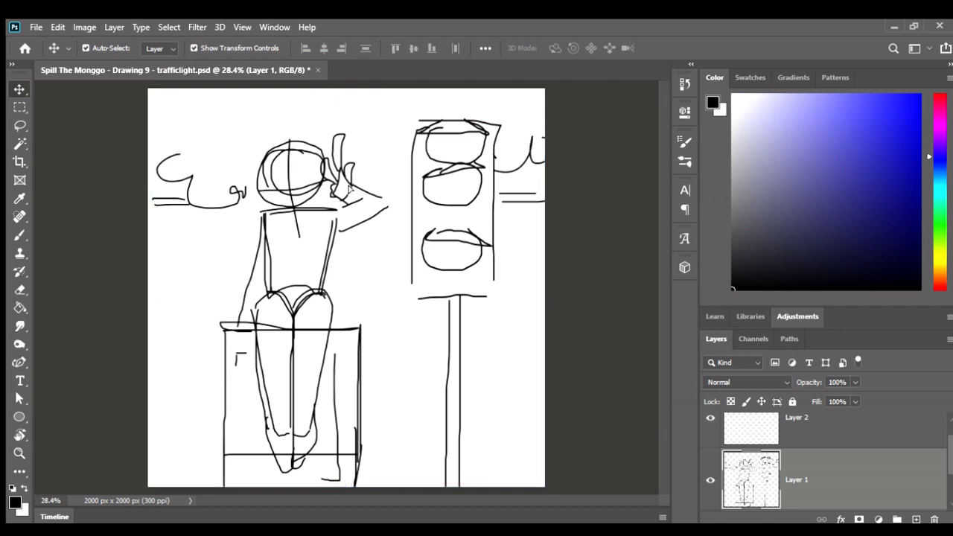
pyautogui.moveTo(350, 190); pyautogui.dragTo(347, 191)
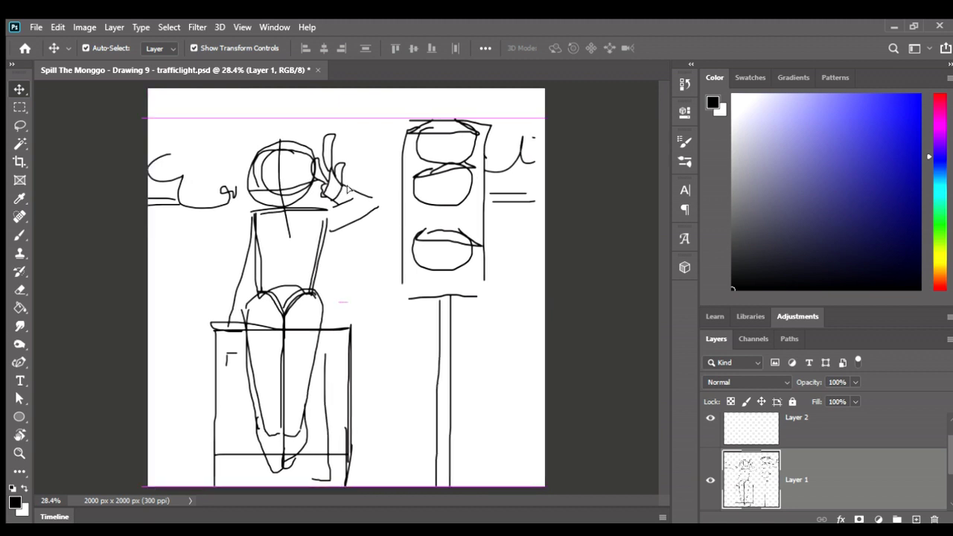
# Save the document and choose a blue-purple painting colour.
pyautogui.press('b')
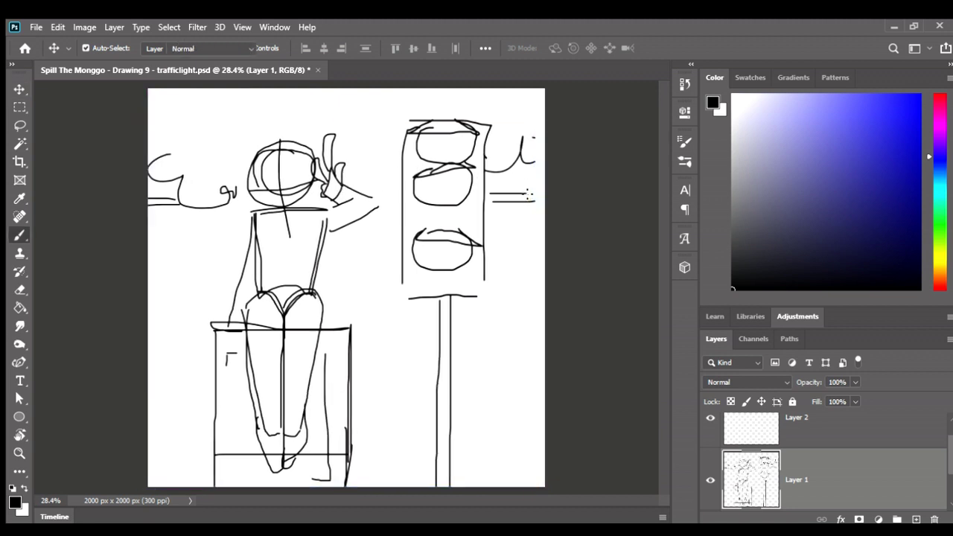
pyautogui.hotkey('ctrl', 's')
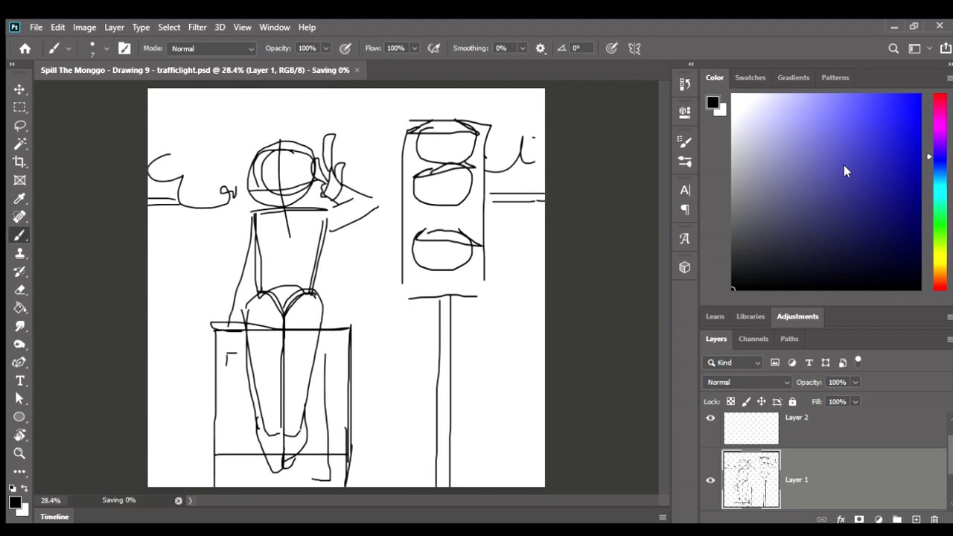
pyautogui.click(857, 165)
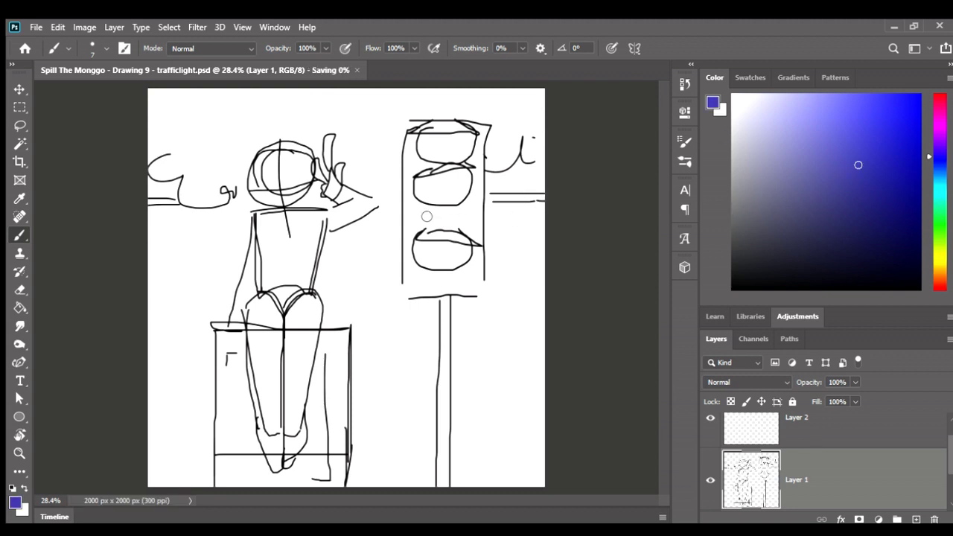
pyautogui.press('g')
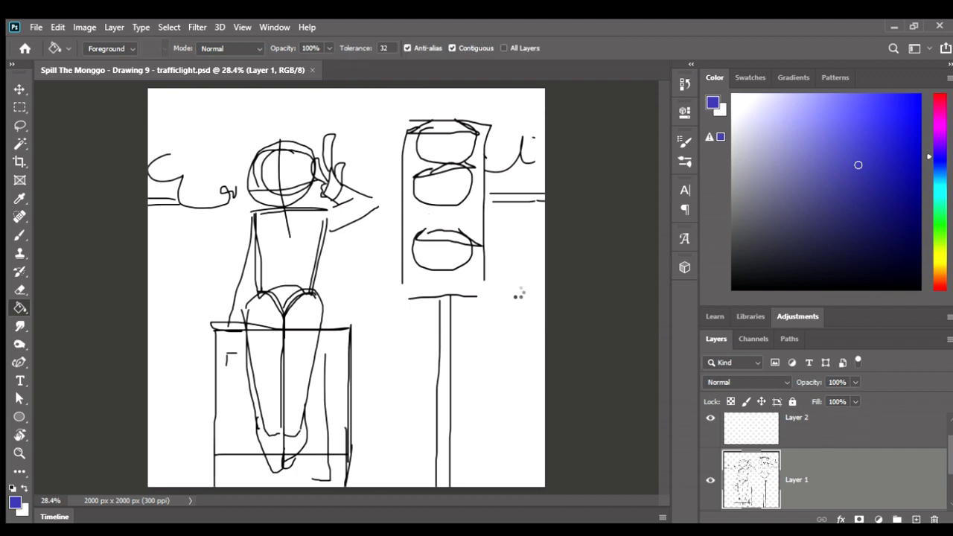
# Fill Layer 2 with blue-purple, clip it to the sketch lines, and merge it down.
pyautogui.click(797, 429)
pyautogui.hotkey('alt', 'BackSpace')
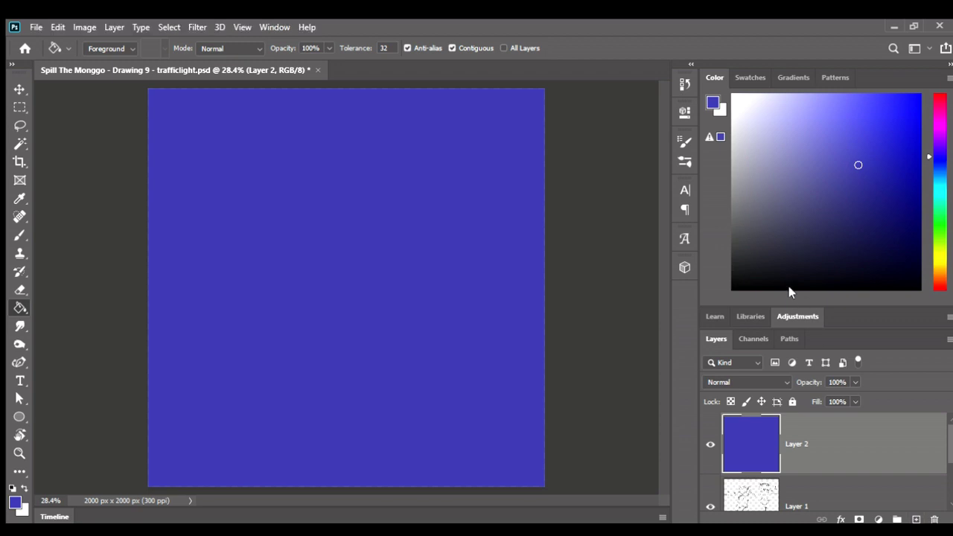
pyautogui.hotkey('ctrl', 'alt', 'g')
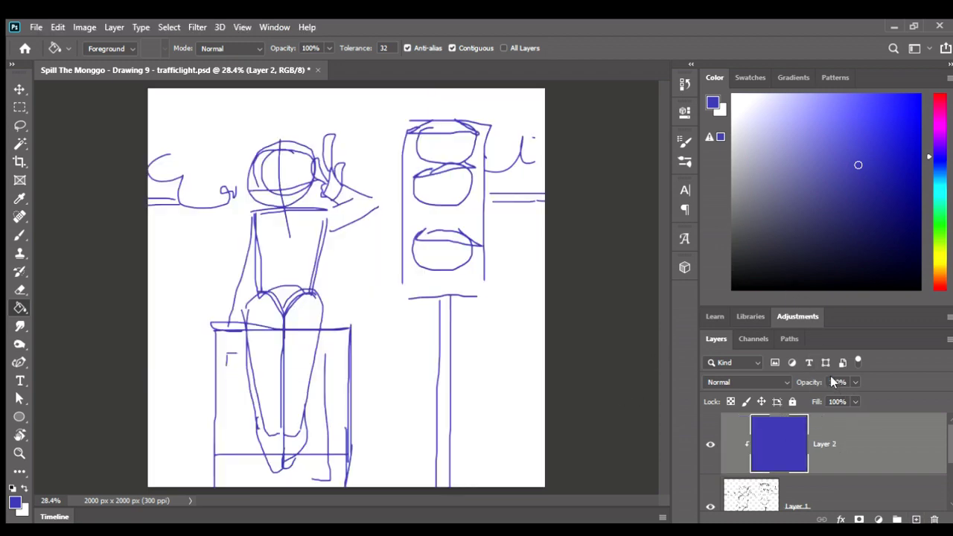
pyautogui.hotkey('ctrl', 'e')
# Set the sketch layer to 50% opacity, reset default colours, and add a new empty layer.
pyautogui.write('50')
pyautogui.press('Return')
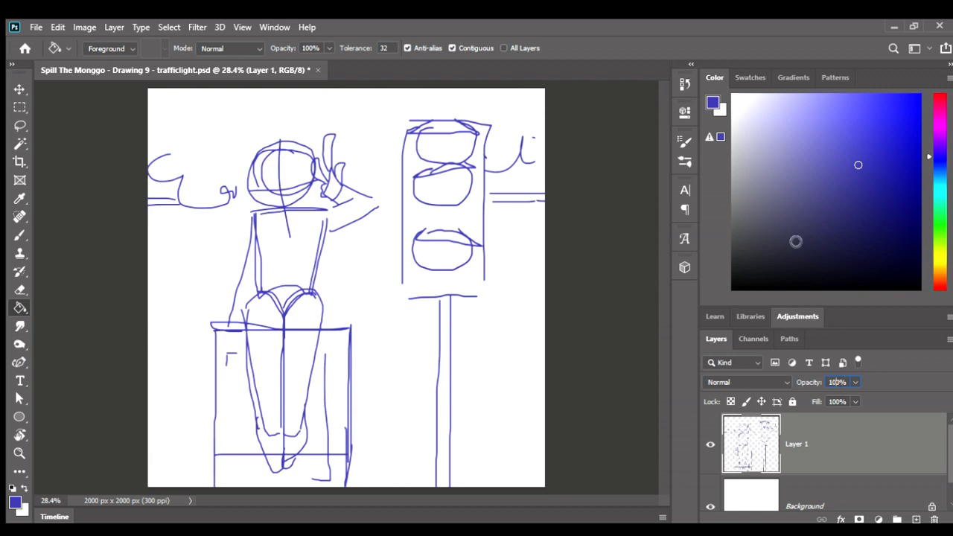
pyautogui.press('d')
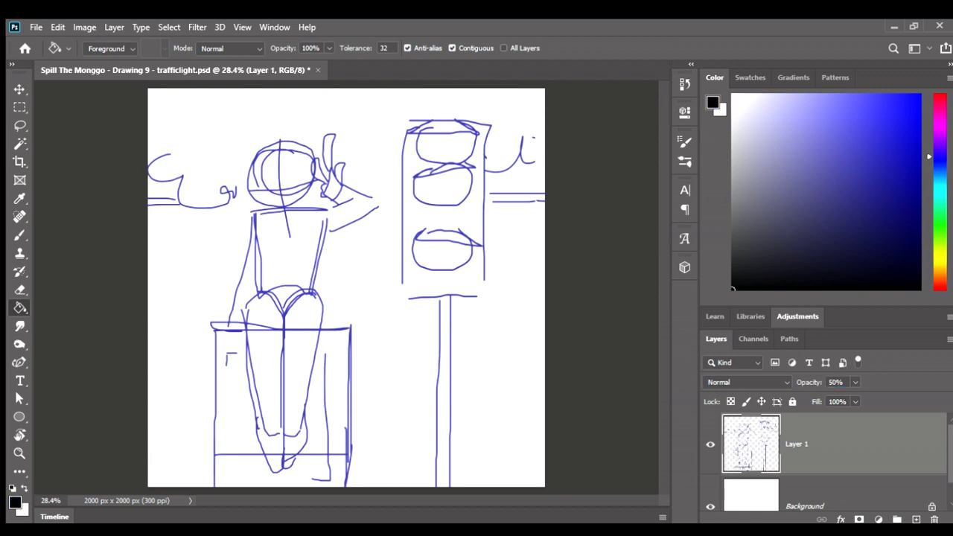
pyautogui.click(916, 519)
# Switch to the Brush and zoom to about 45% on the figure's head and upper body.
pyautogui.press('b')
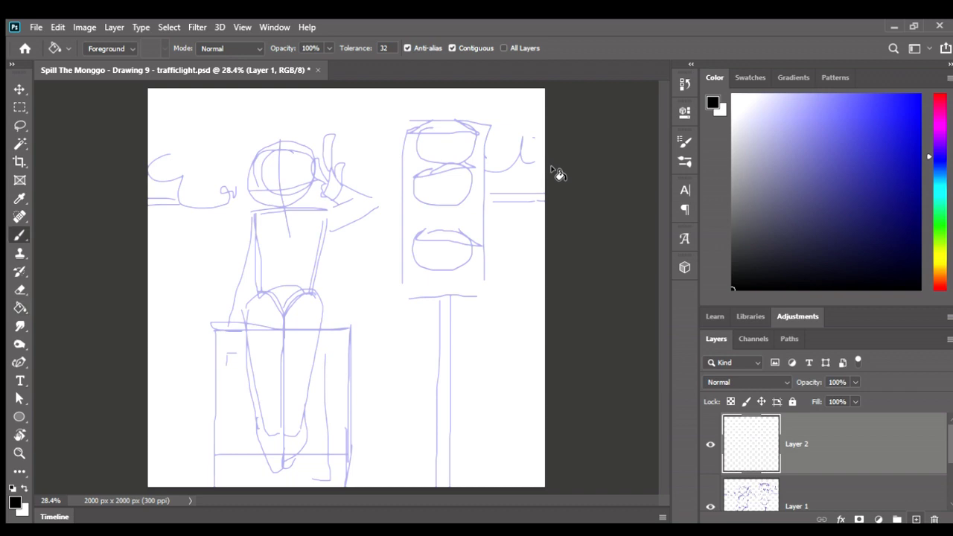
pyautogui.scroll(2, 271, 156)
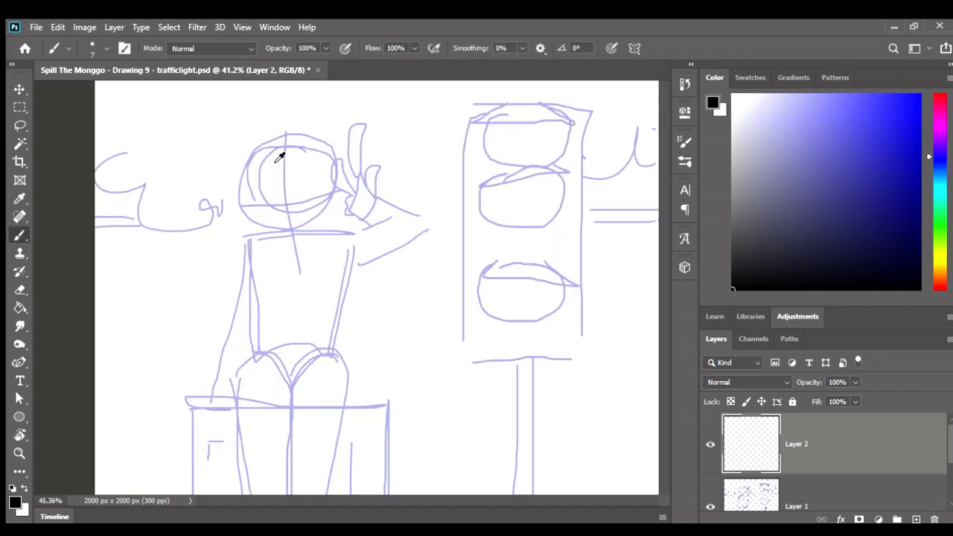